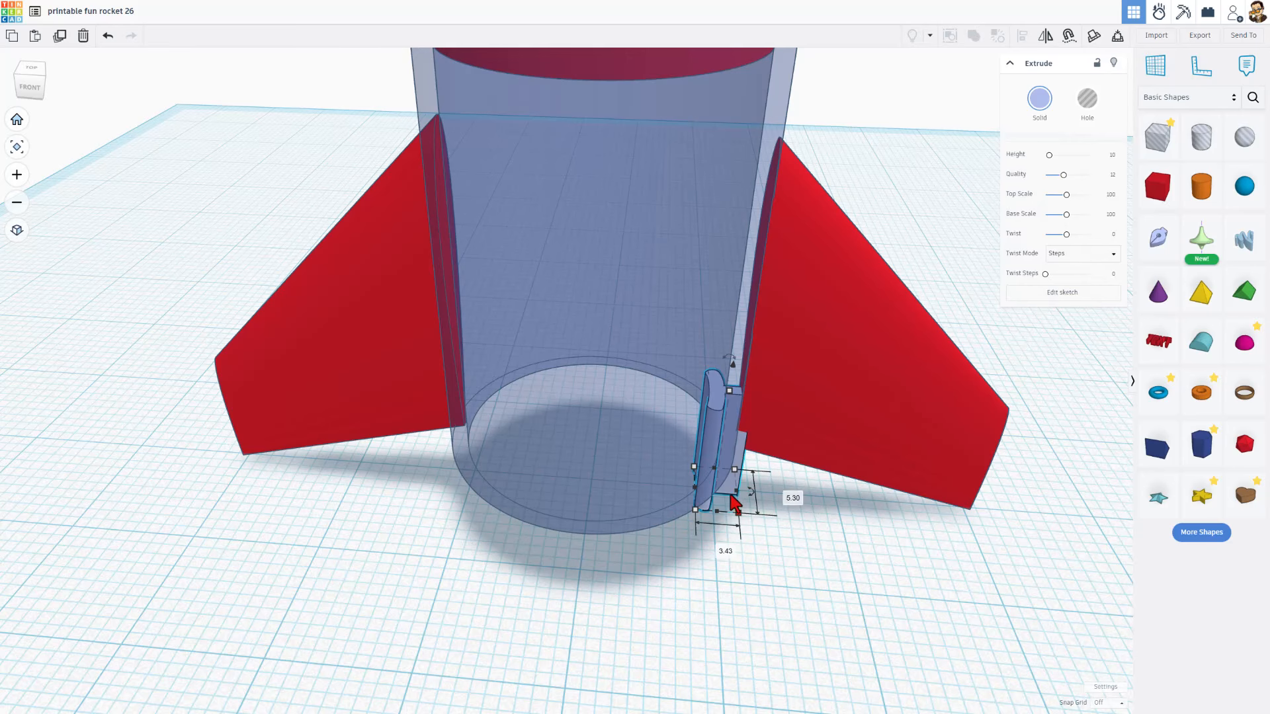
# Step: Duplicate the connector extrusion as a hole and delete the curved profile from the copy's sketch, leaving only the rectangle
pyautogui.hotkey('ctrl', 'd')
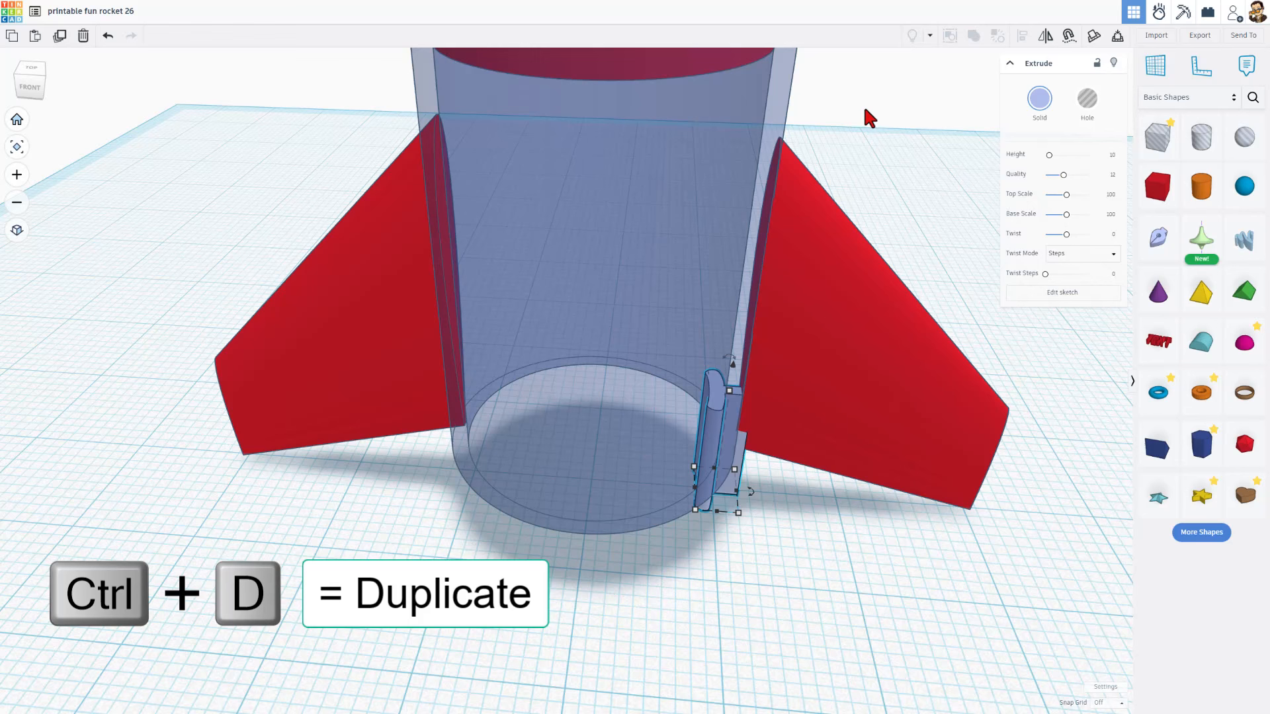
pyautogui.click(1086, 103)
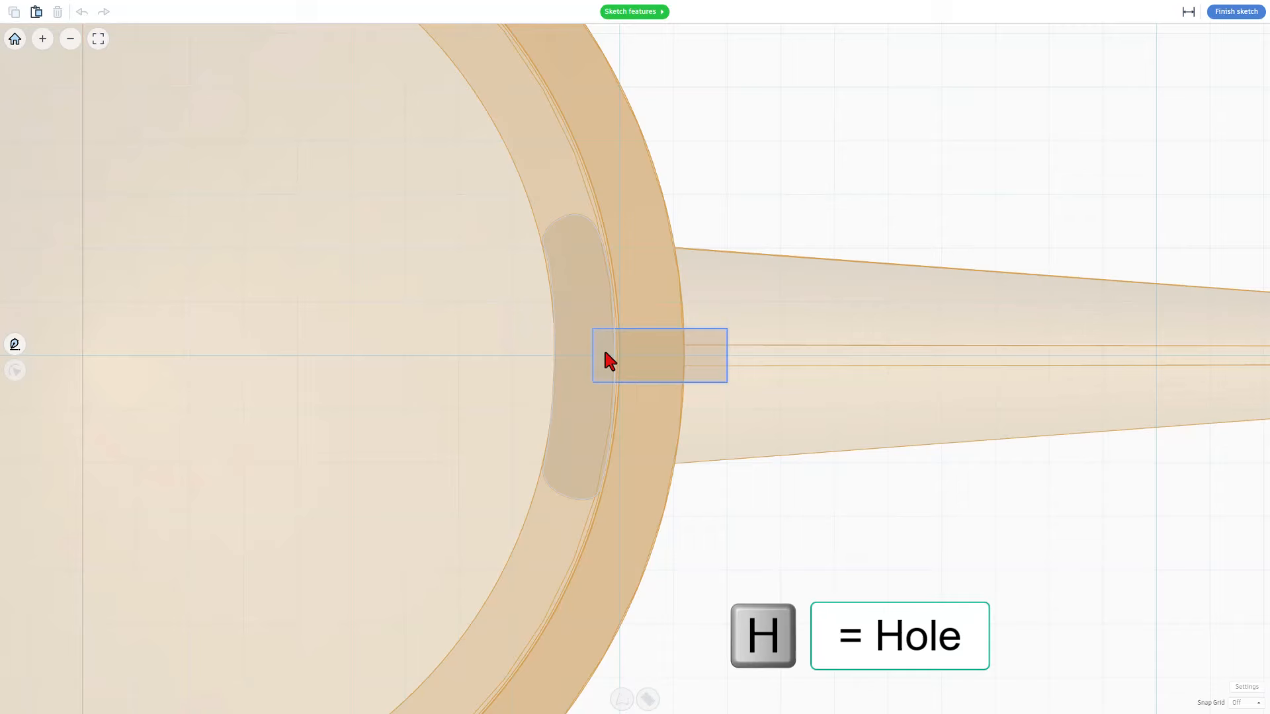
pyautogui.click(578, 340)
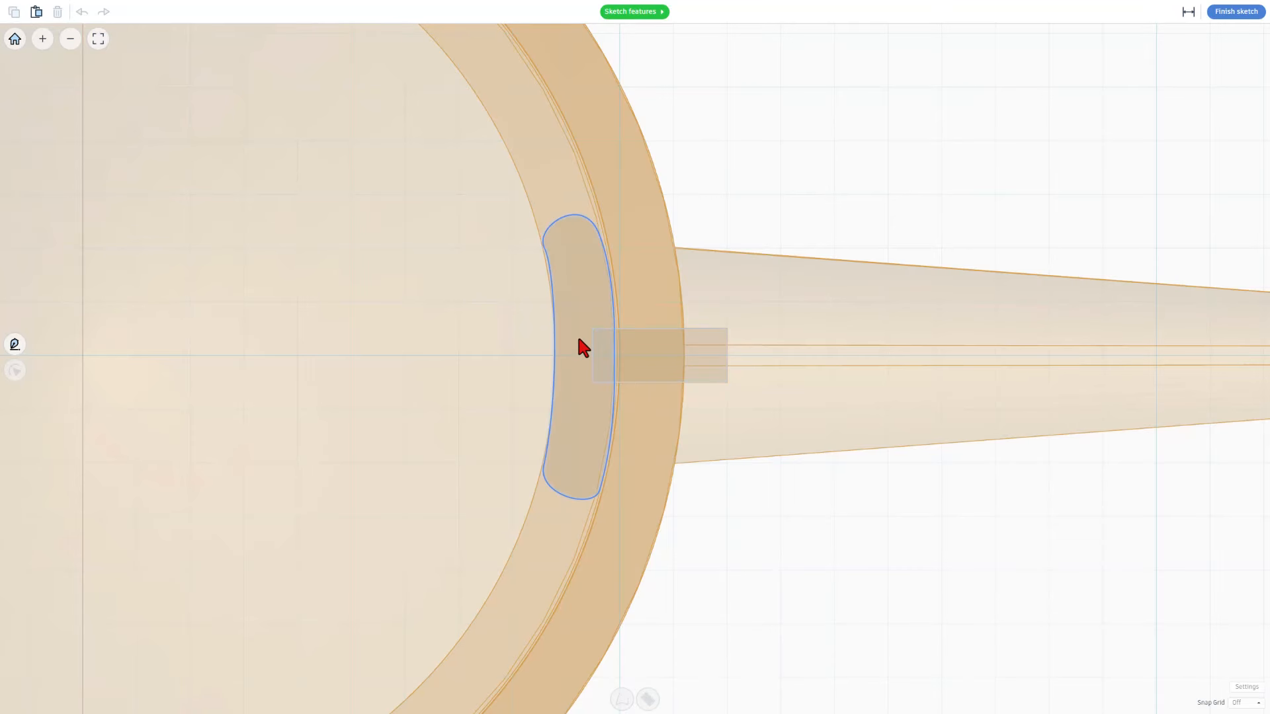
pyautogui.press('Escape')
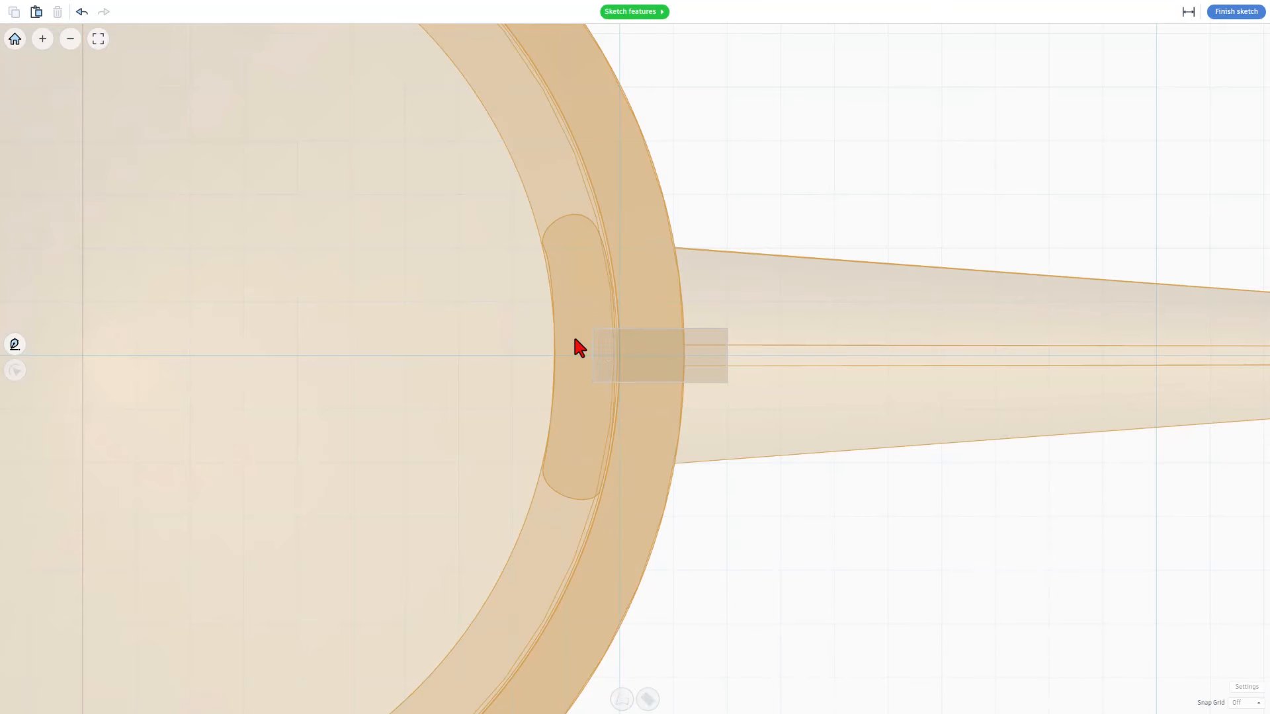
# Step: Widen the sketch rectangle by moving each of its two long edges outward 0.1 mm with a 0.1 mm snap grid
pyautogui.click(610, 338)
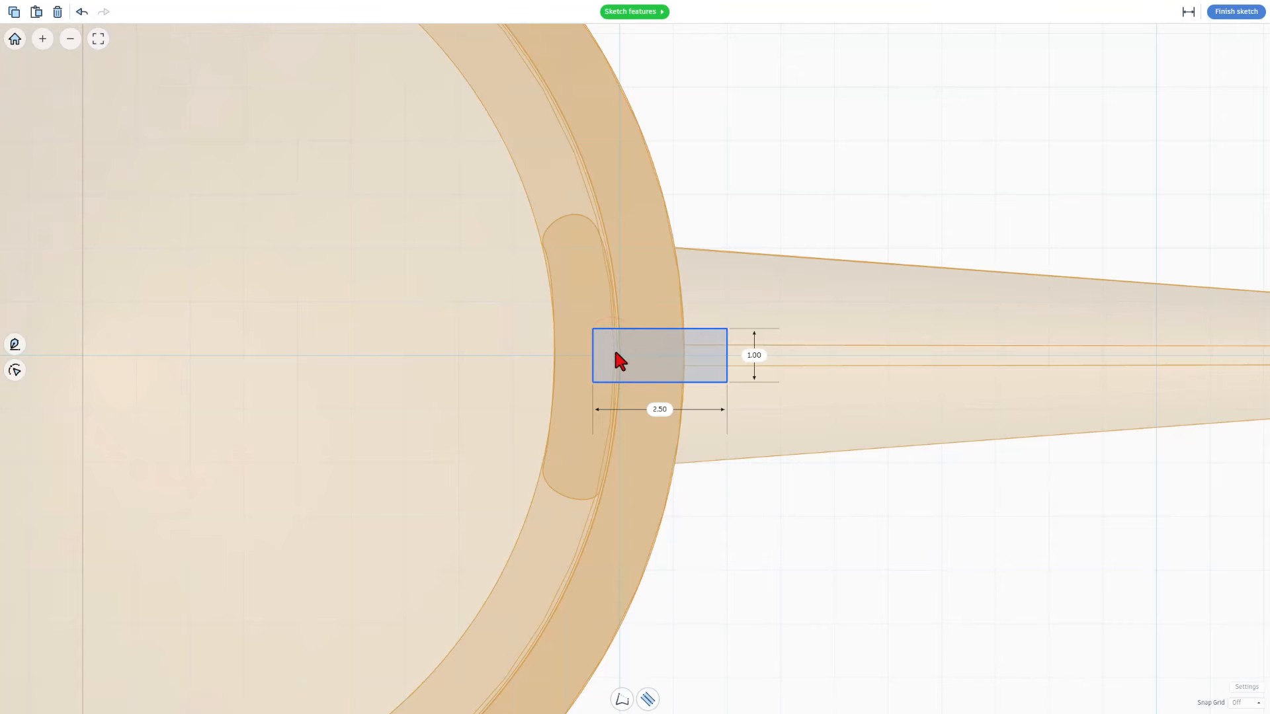
pyautogui.click(669, 365)
pyautogui.click(672, 360)
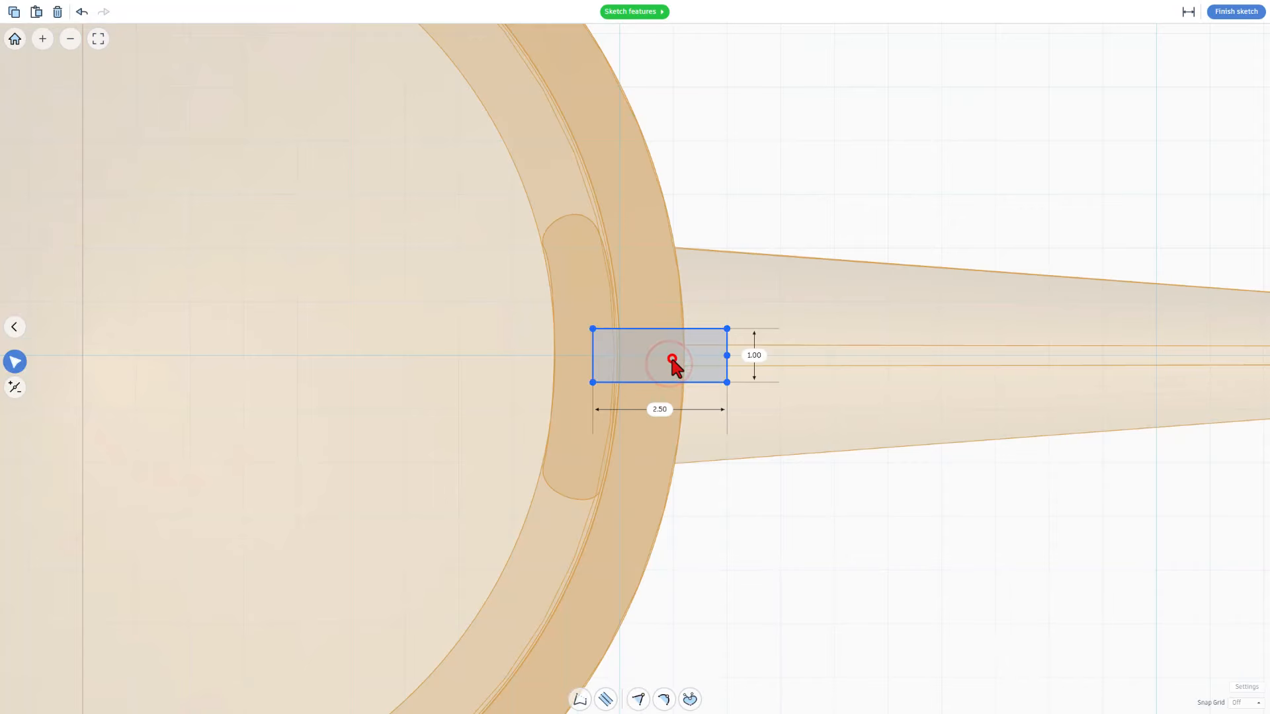
pyautogui.click(671, 329)
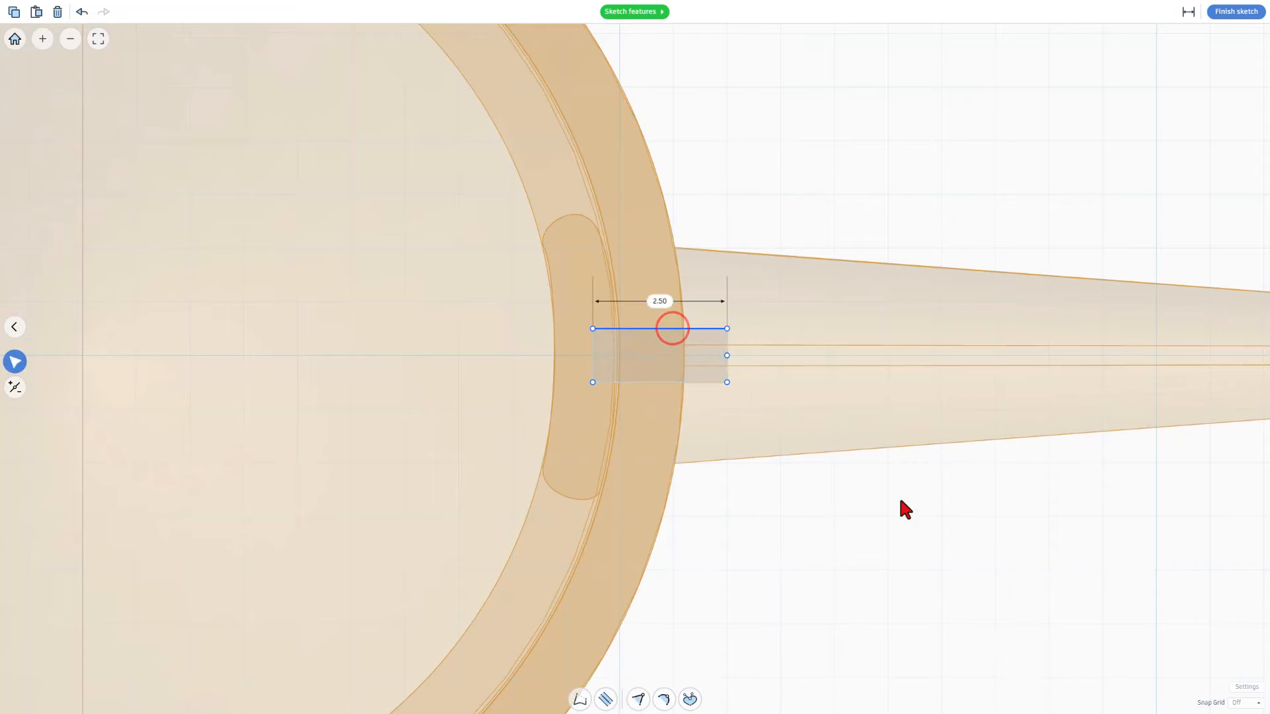
pyautogui.click(1237, 704)
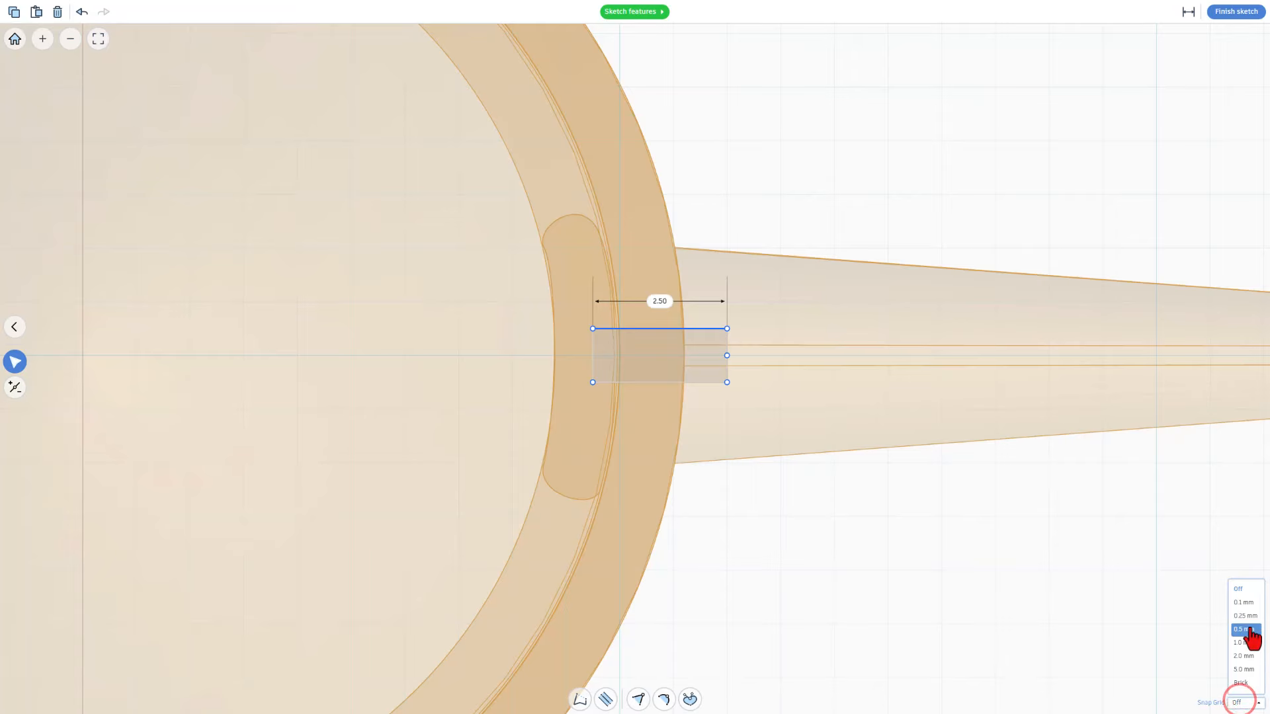
pyautogui.click(1242, 604)
pyautogui.press('Up')
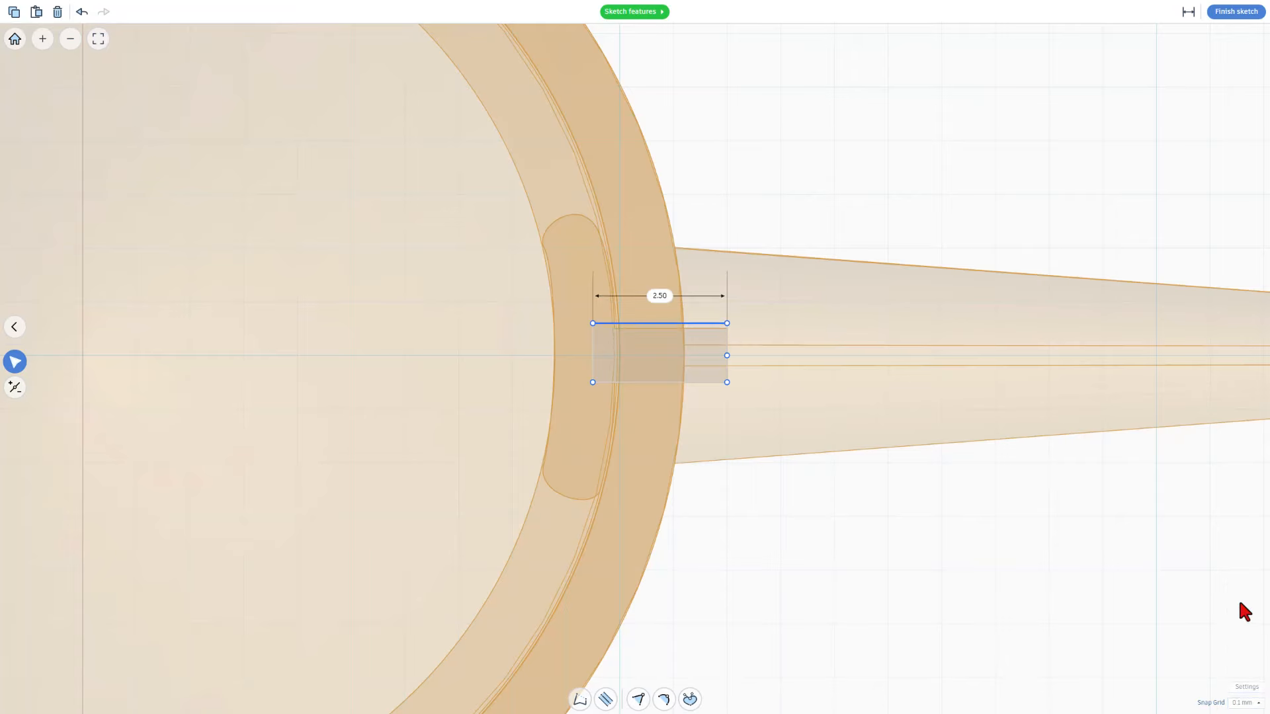
pyautogui.click(678, 383)
pyautogui.press('Down')
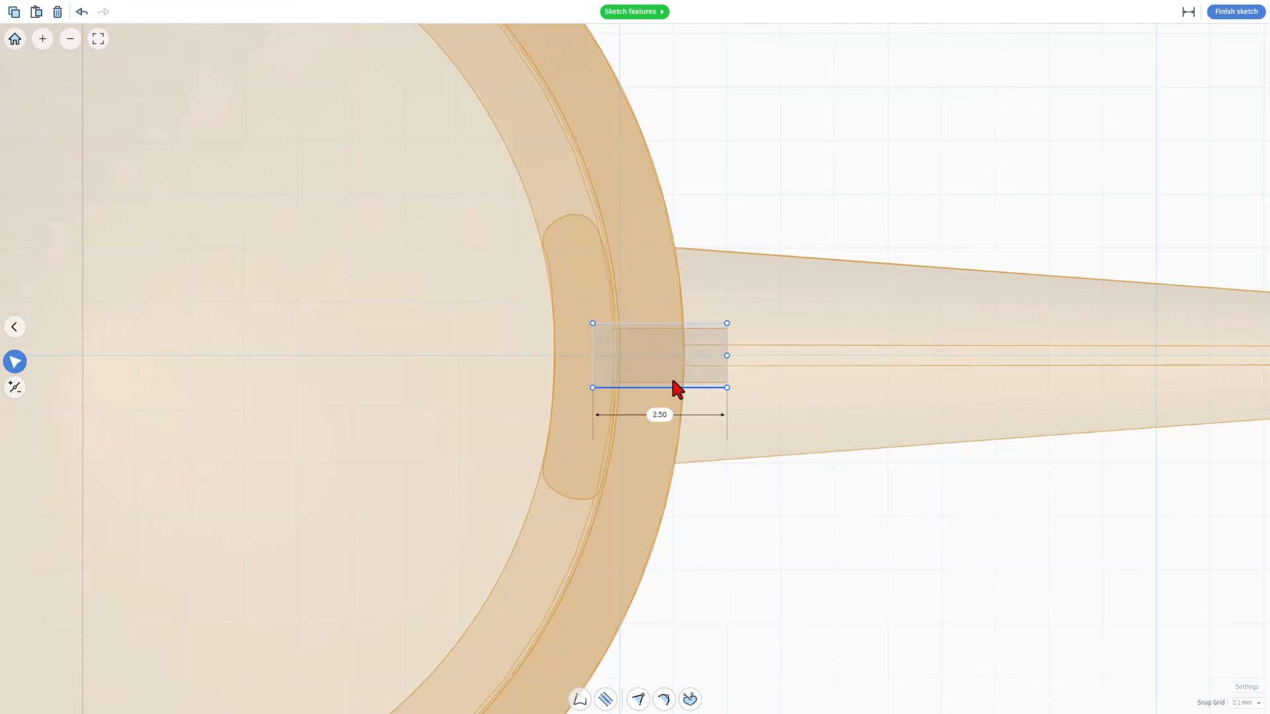
pyautogui.click(676, 357)
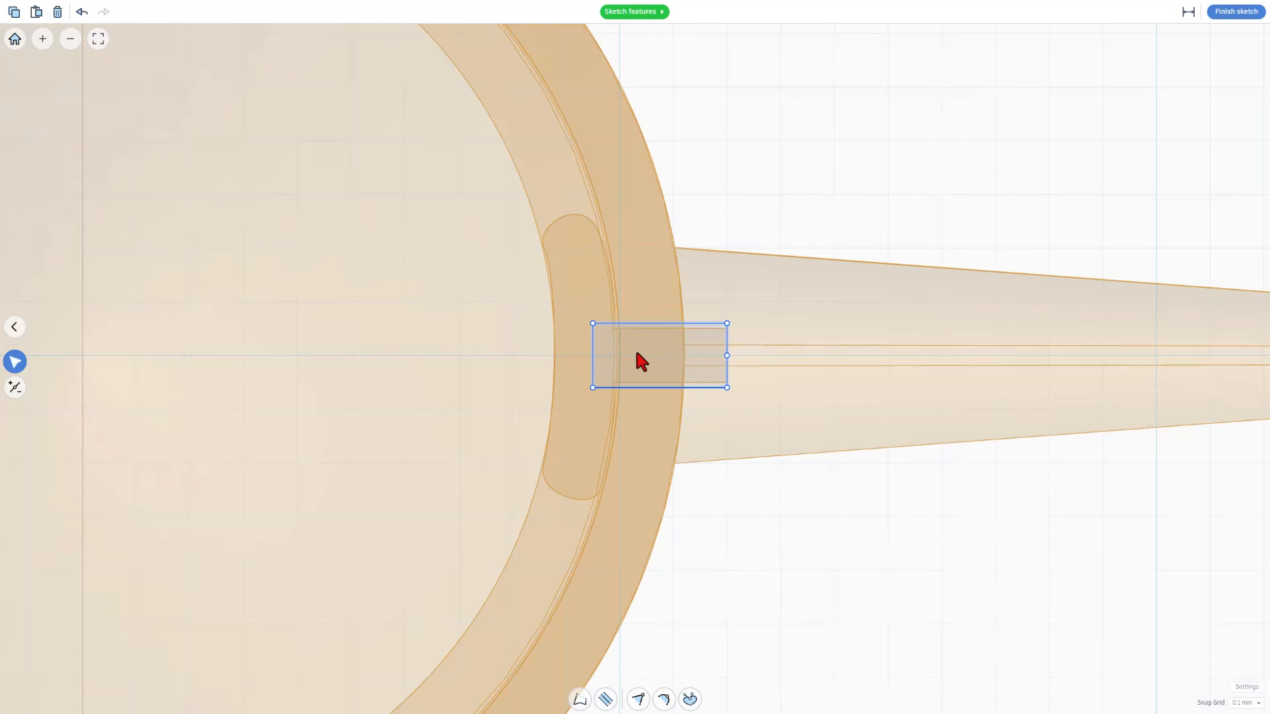
# Step: Turn the snap grid off, shift both long edges of the rectangle slightly inward and finish the sketch
pyautogui.click(1234, 704)
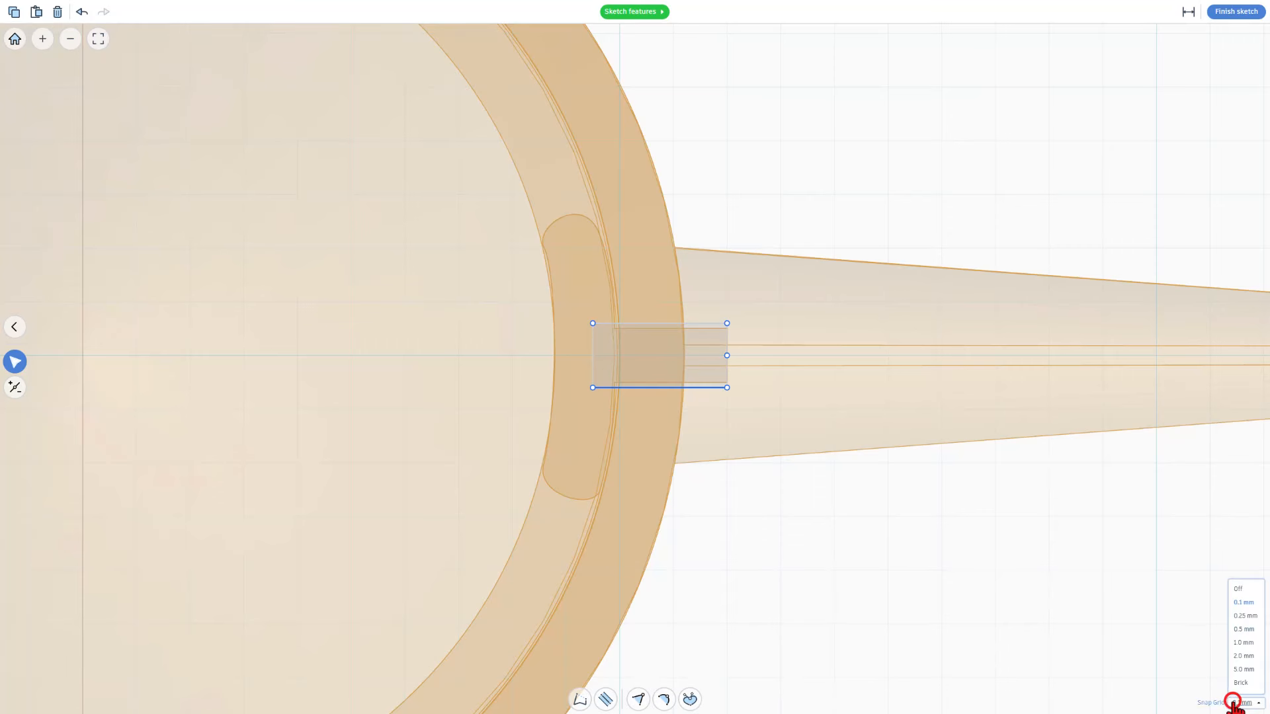
pyautogui.click(1239, 589)
pyautogui.click(664, 324)
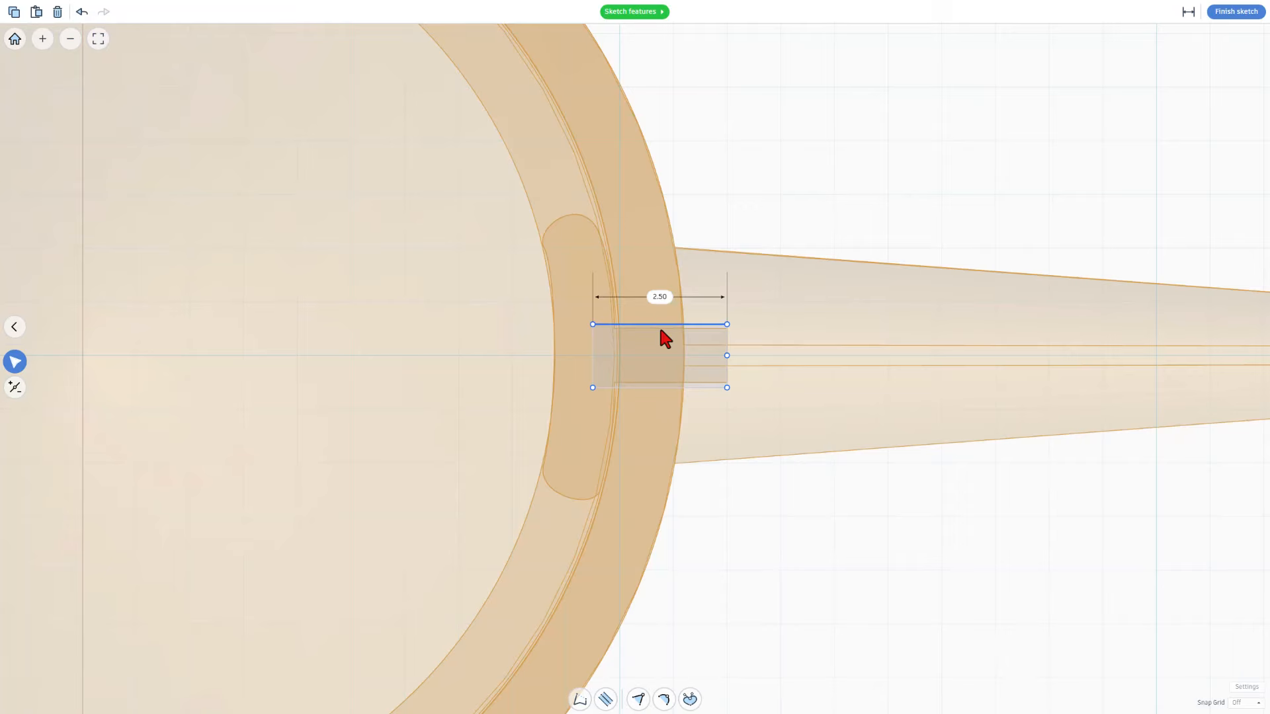
pyautogui.click(660, 388)
pyautogui.click(663, 388)
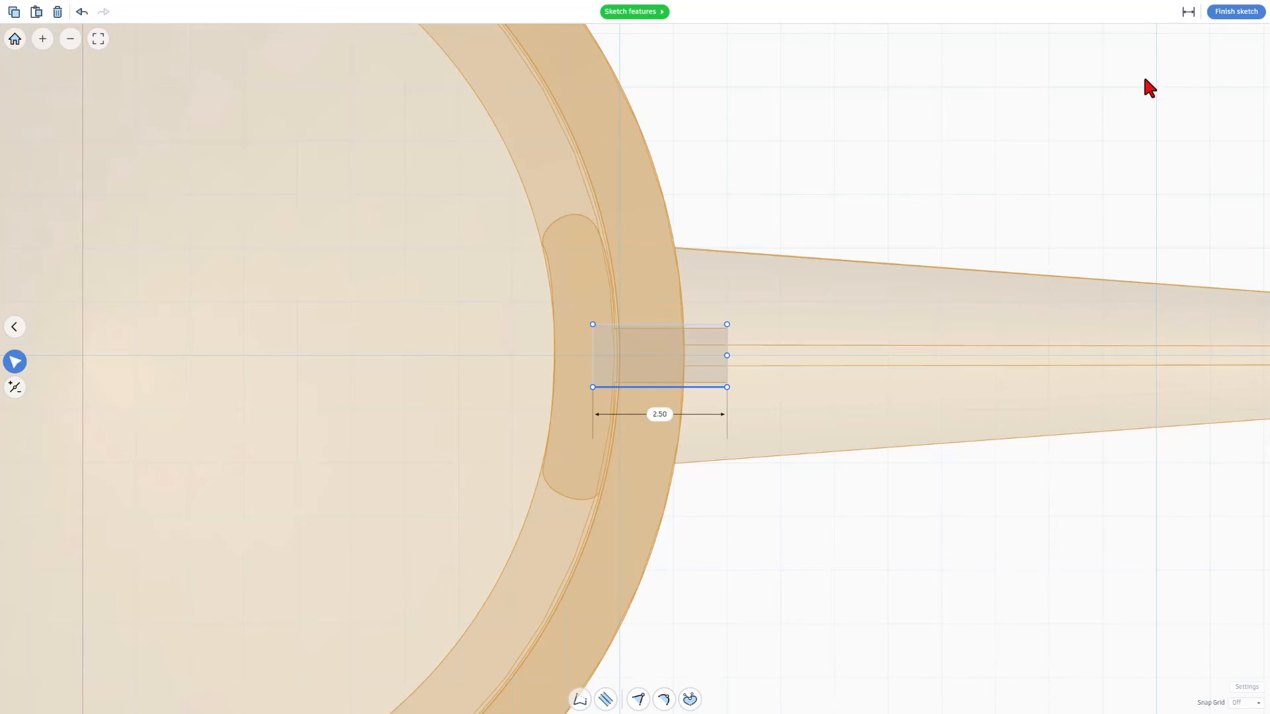
pyautogui.click(1142, 139)
pyautogui.click(1220, 14)
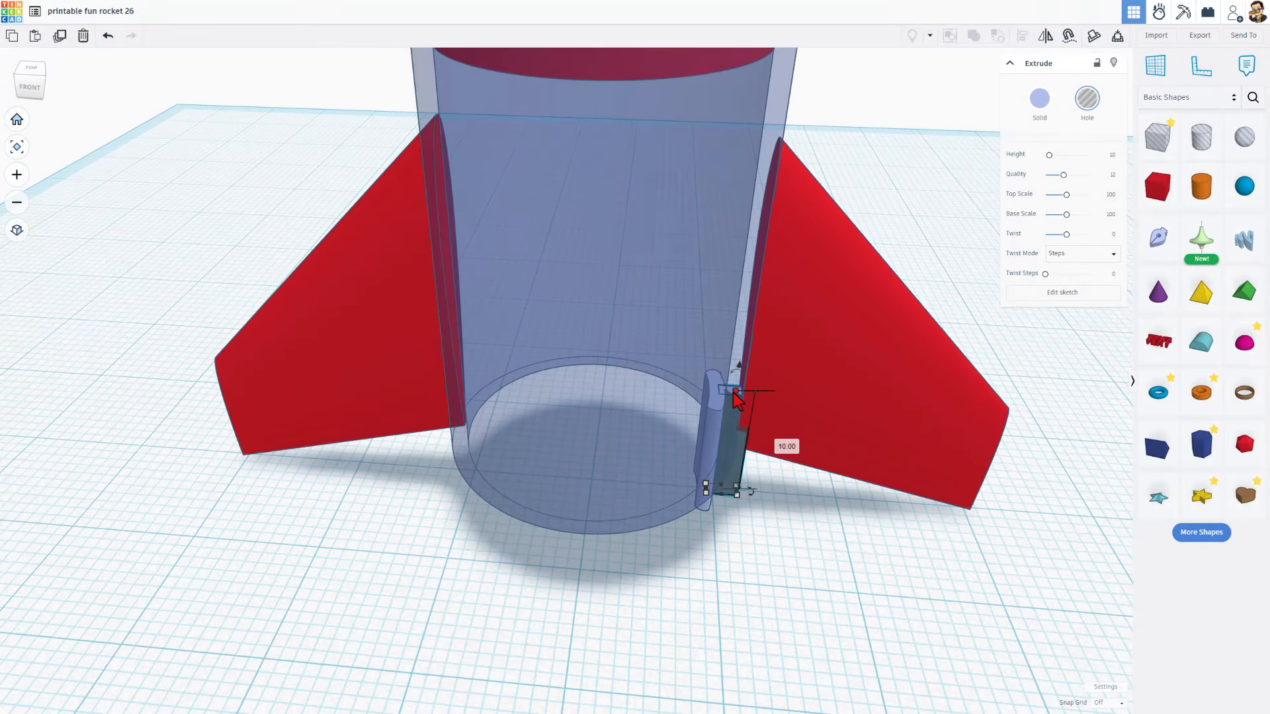
# Step: Stretch the rectangular hole upward to about twice its height
pyautogui.moveTo(739, 365); pyautogui.dragTo(753, 272)
pyautogui.click(788, 390)
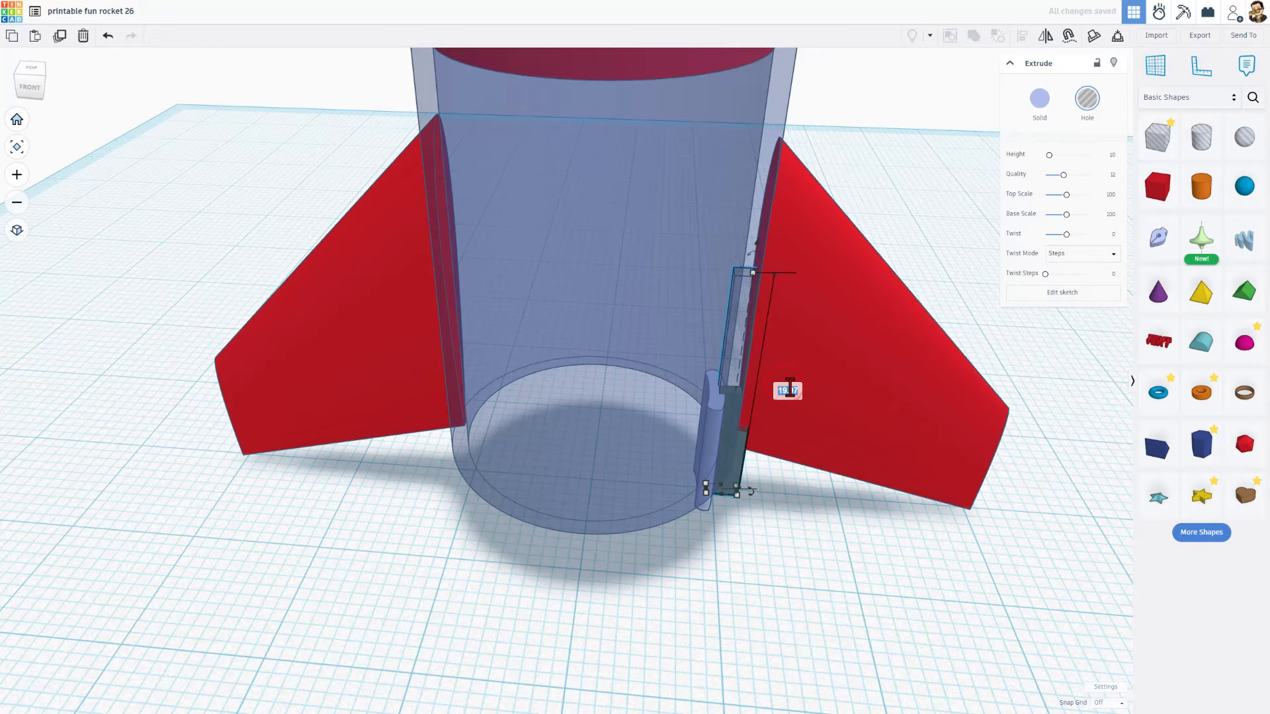
pyautogui.click(748, 574)
# Step: Raise the solid connector 10 mm using a 5.0 mm snap grid
pyautogui.moveTo(748, 575); pyautogui.dragTo(742, 552, button='right')
pyautogui.click(706, 528)
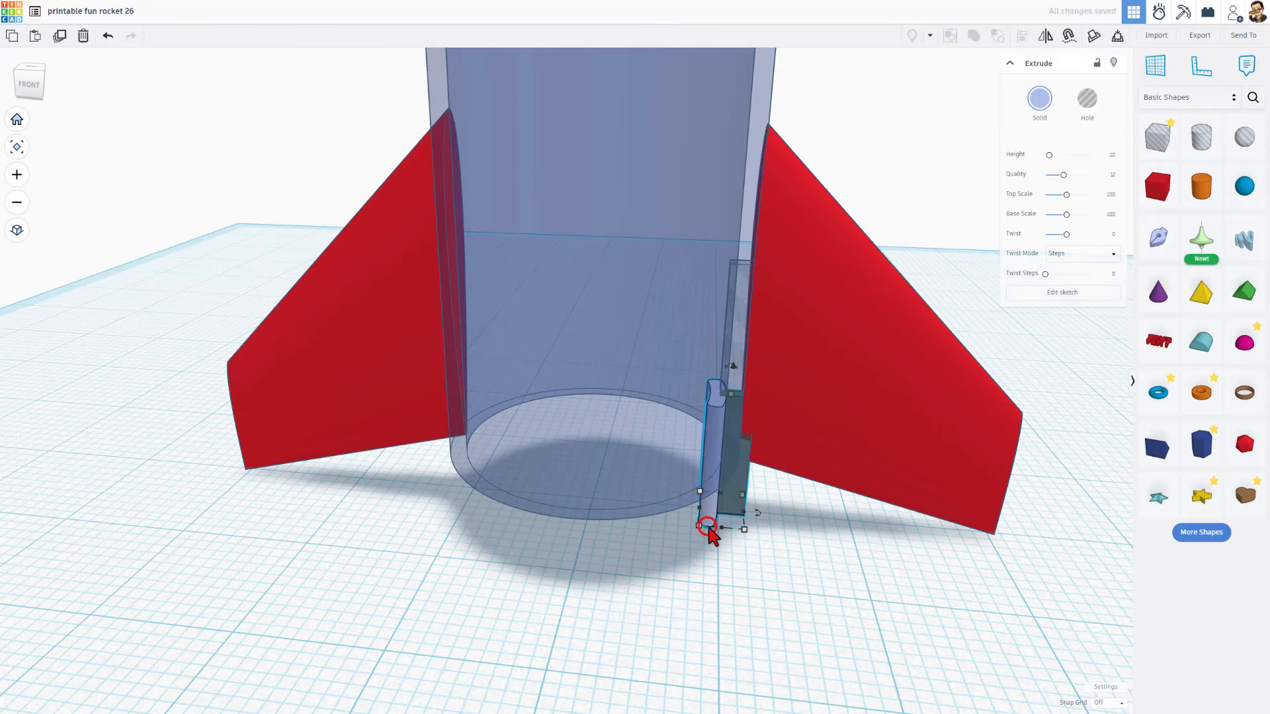
pyautogui.click(1103, 703)
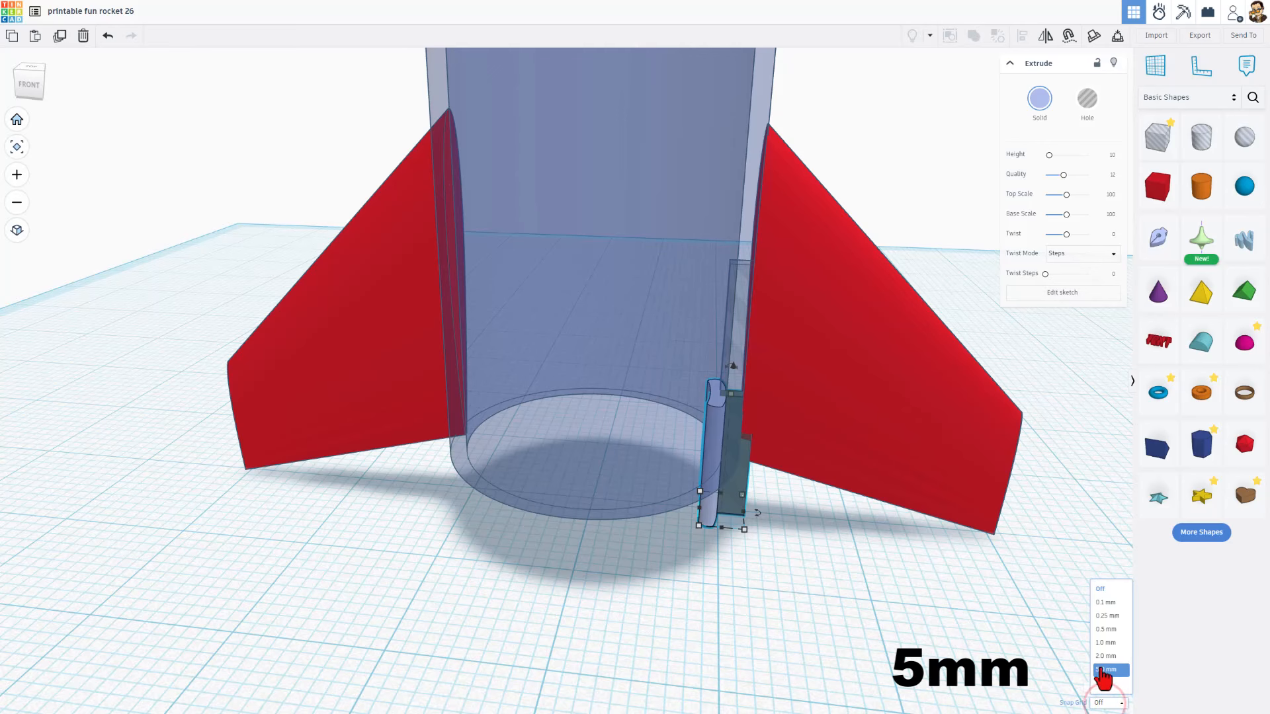
pyautogui.click(1103, 670)
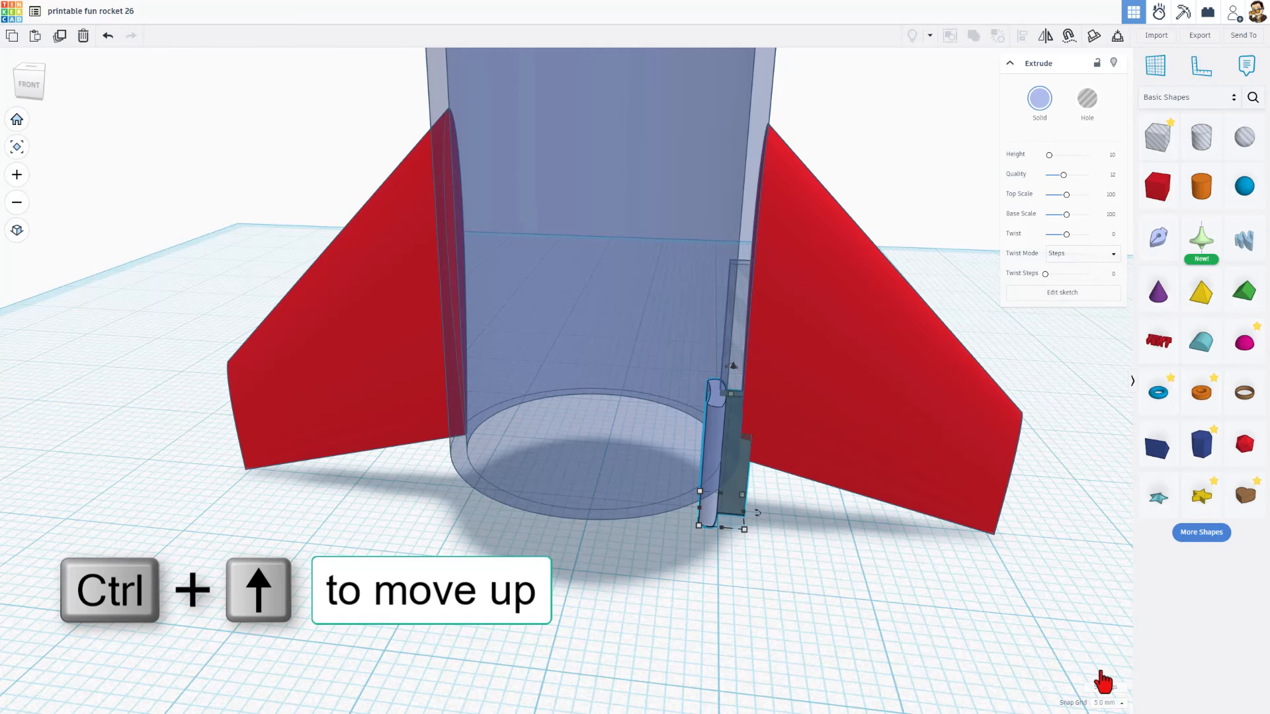
pyautogui.hotkey('ctrl', 'Up')
pyautogui.hotkey('ctrl', 'Up')
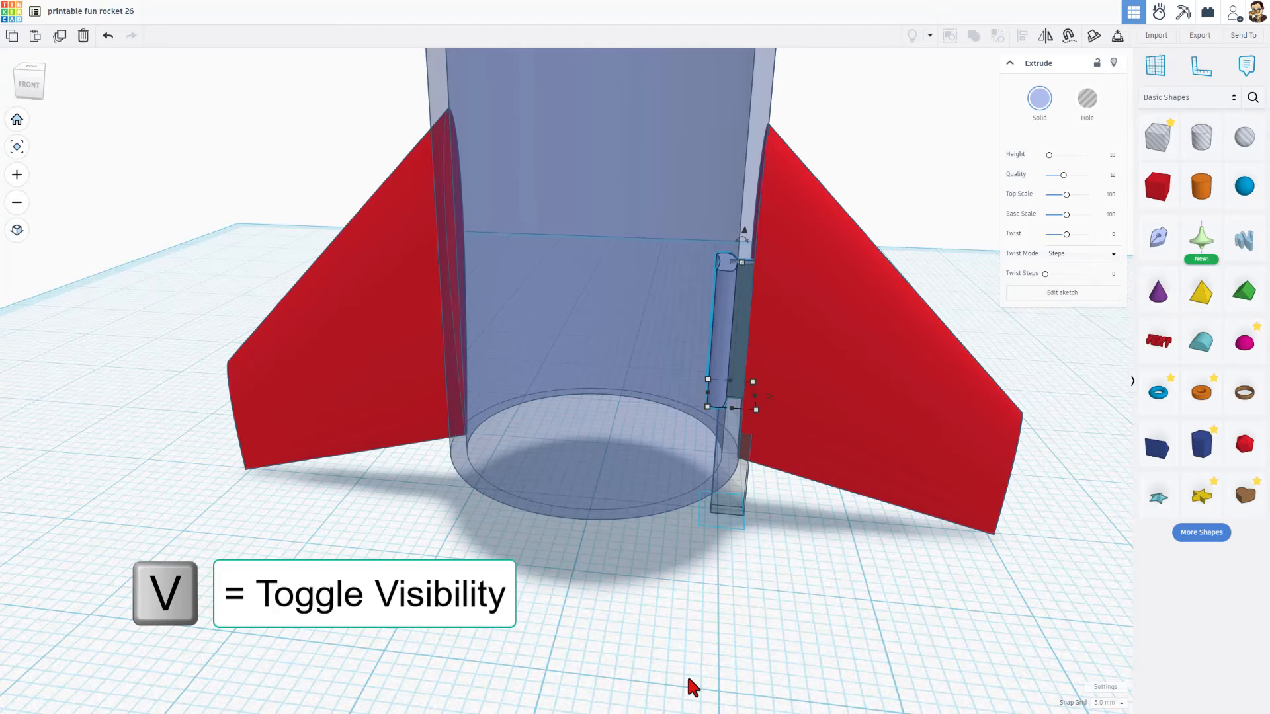
# Step: Hide the rocket body tube and the rectangular hole
pyautogui.press('v')
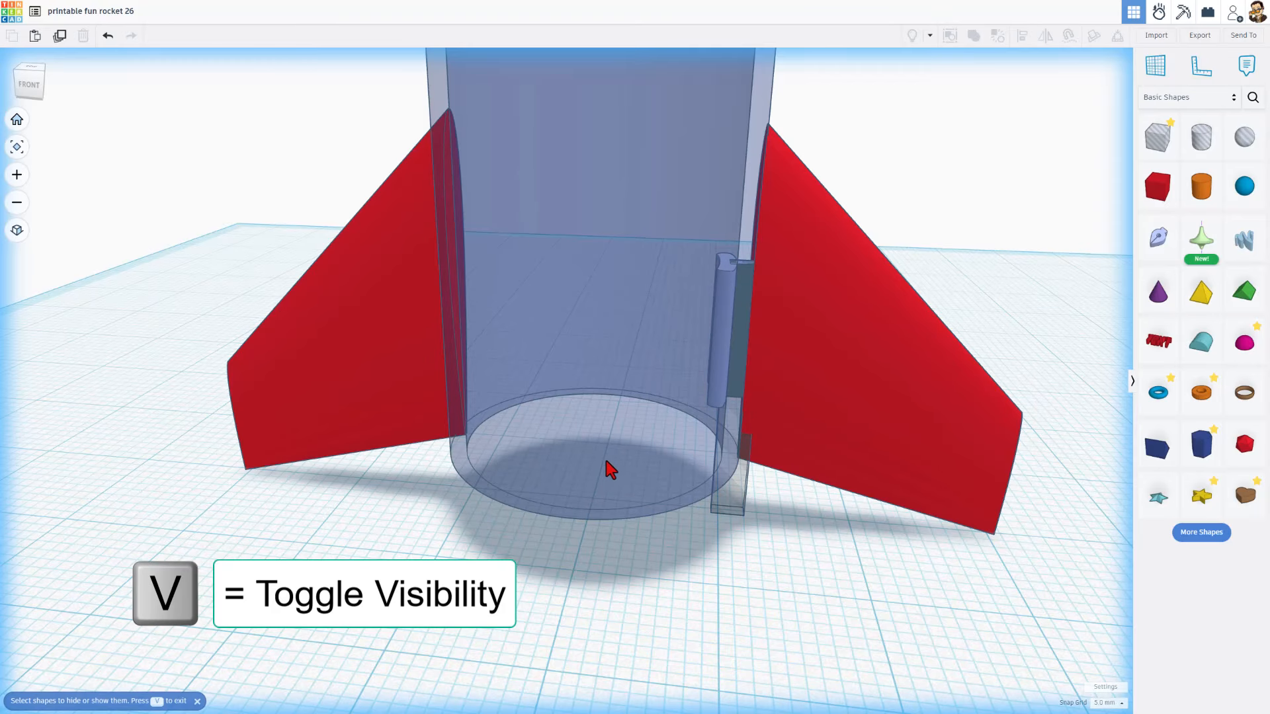
pyautogui.click(595, 466)
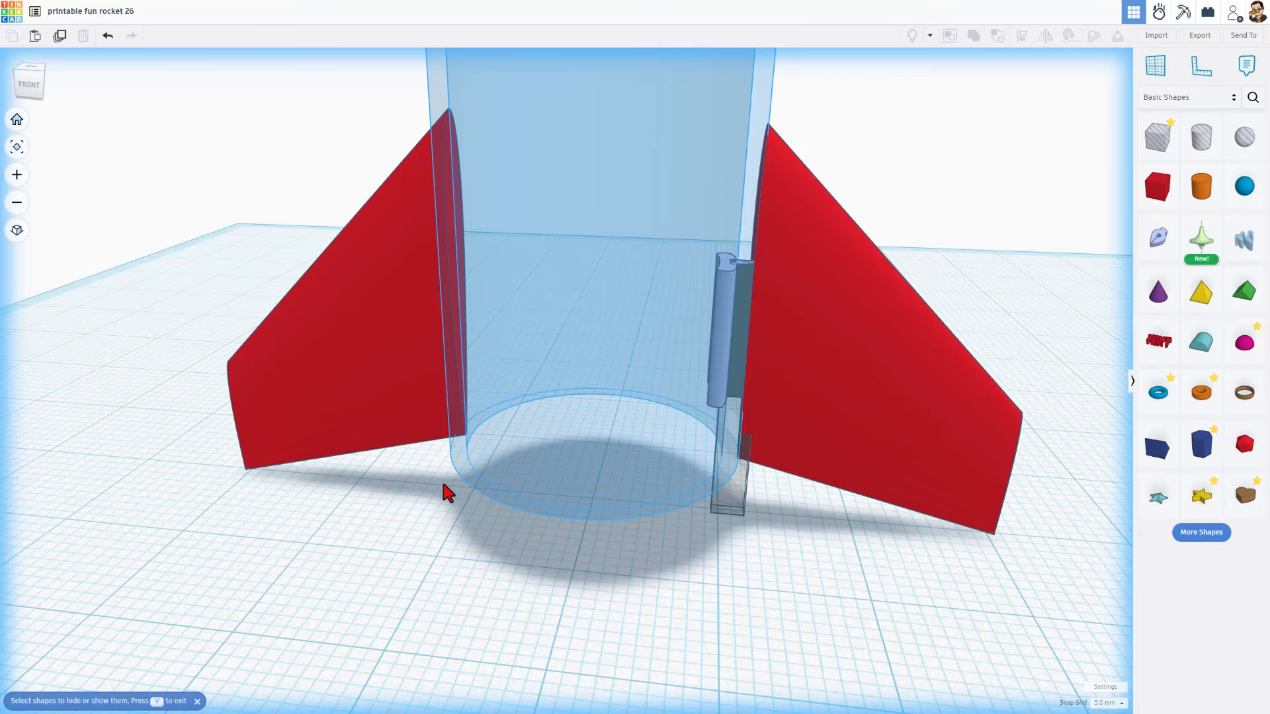
pyautogui.click(741, 515)
pyautogui.click(1014, 210)
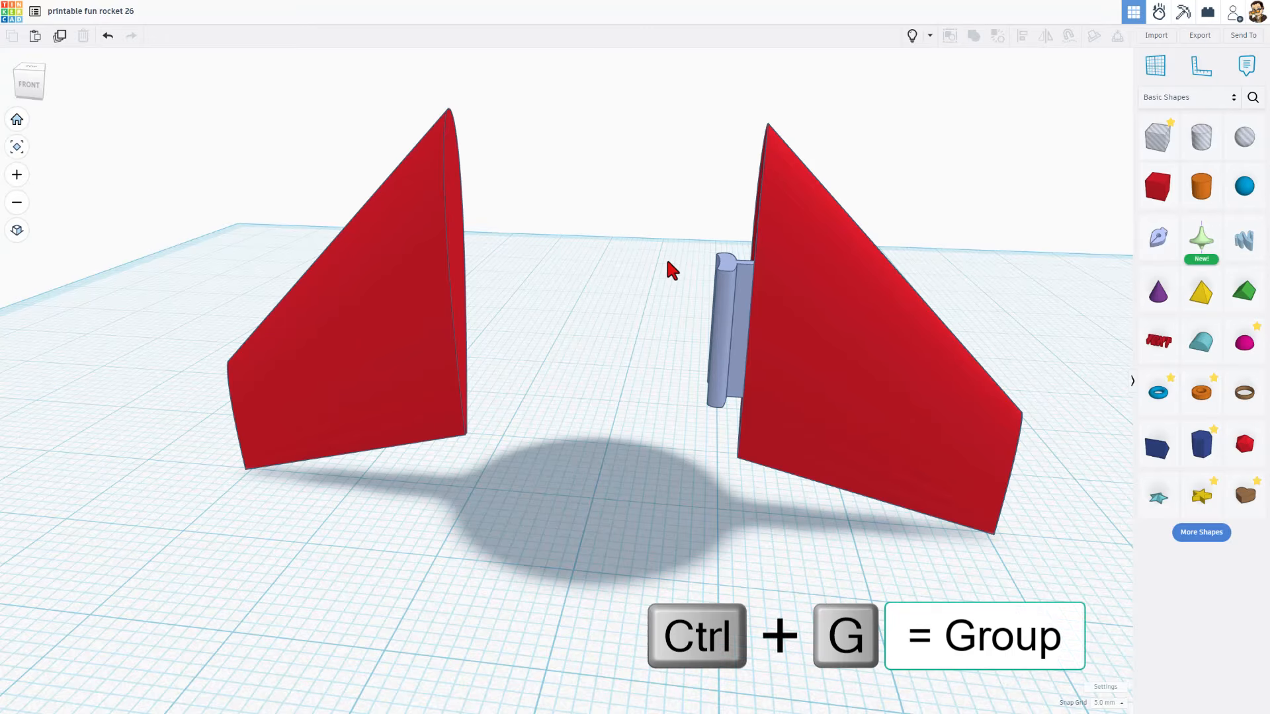
# Step: Group the connector with its adjoining fin as a union
pyautogui.moveTo(666, 258); pyautogui.dragTo(791, 367)
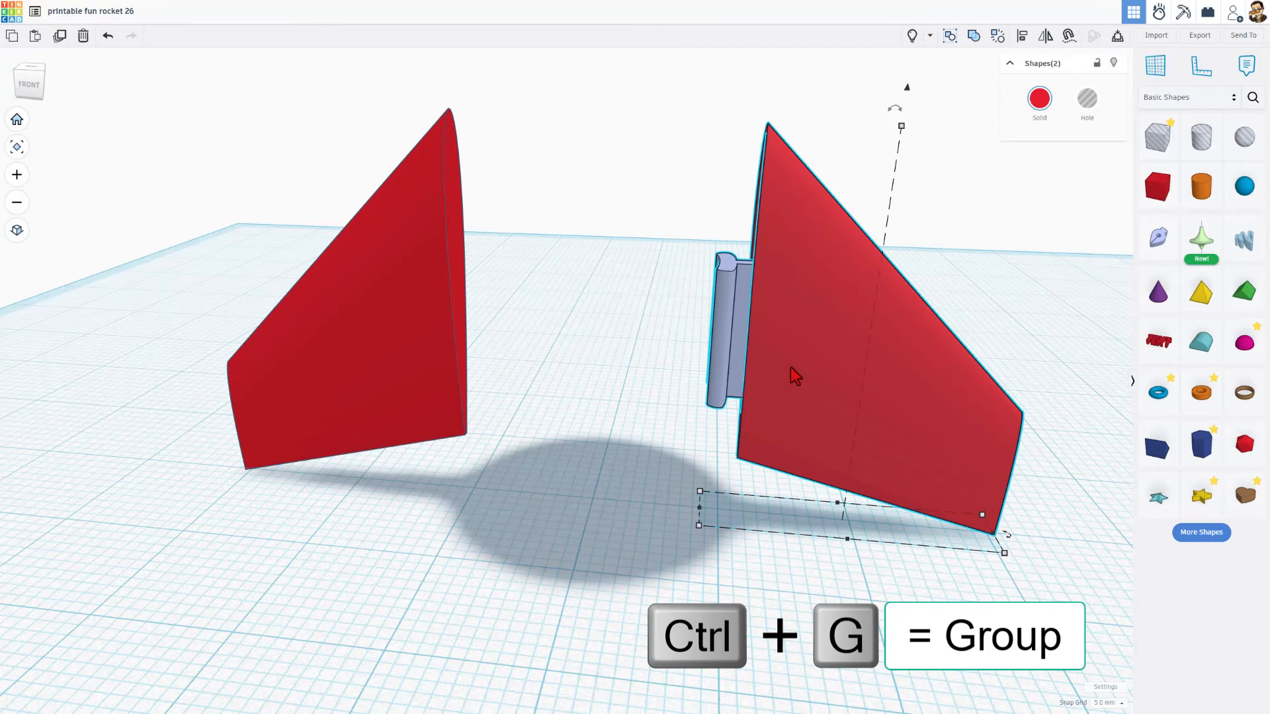
pyautogui.hotkey('ctrl', 'g')
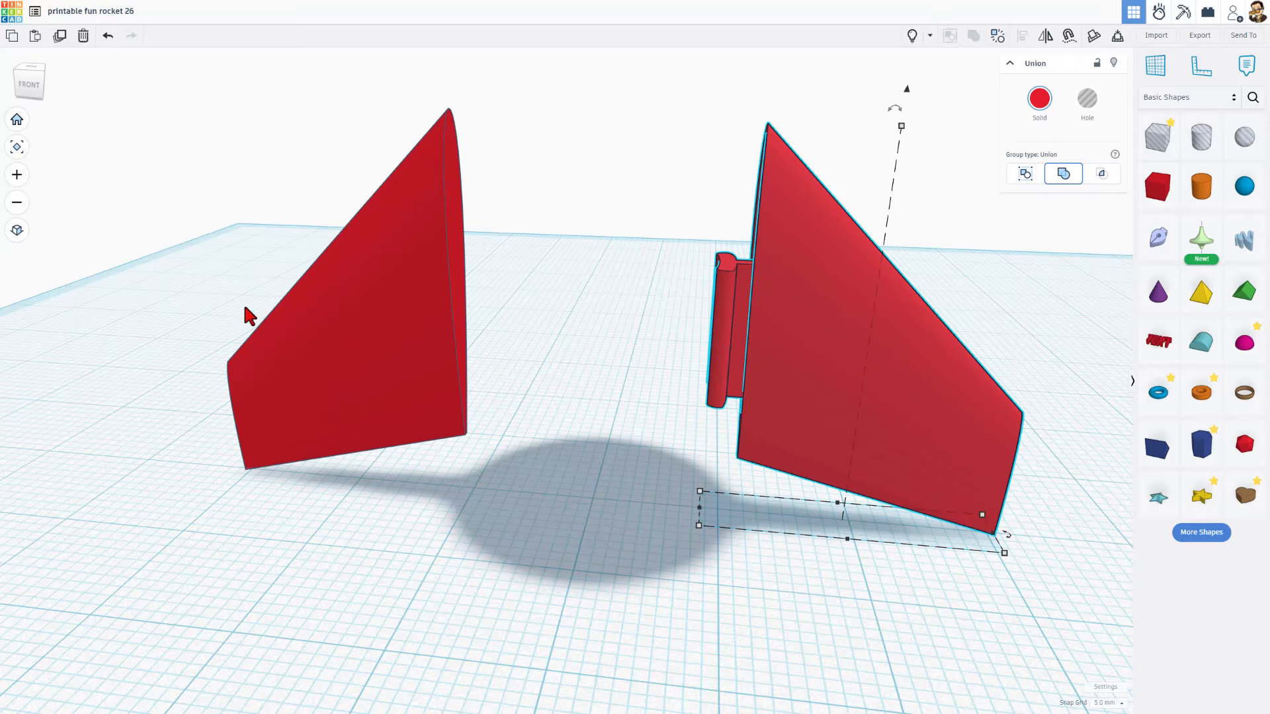
# Step: Color the opposite fin without a connector green
pyautogui.click(374, 327)
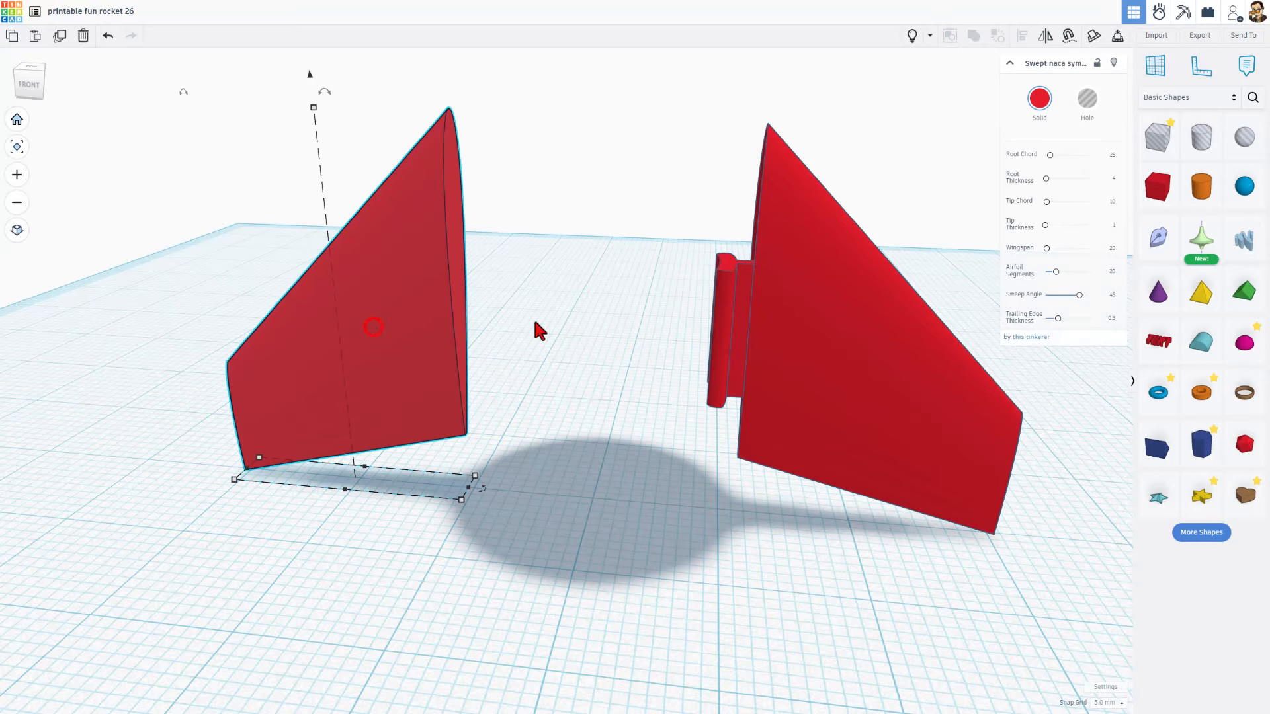
pyautogui.click(1039, 97)
pyautogui.click(989, 205)
pyautogui.click(618, 363)
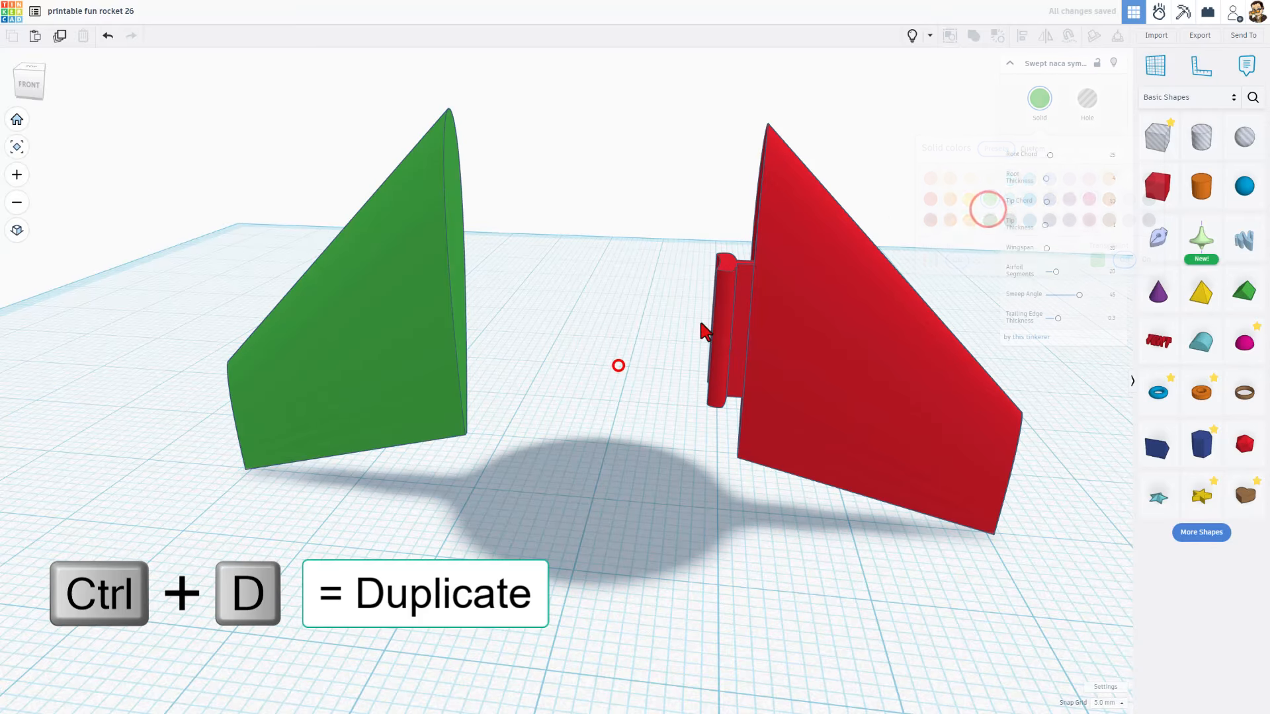
# Step: Duplicate the fin-and-connector group, place the copy overlapping the green fin, and set the snap grid to 1.0 mm
pyautogui.click(815, 308)
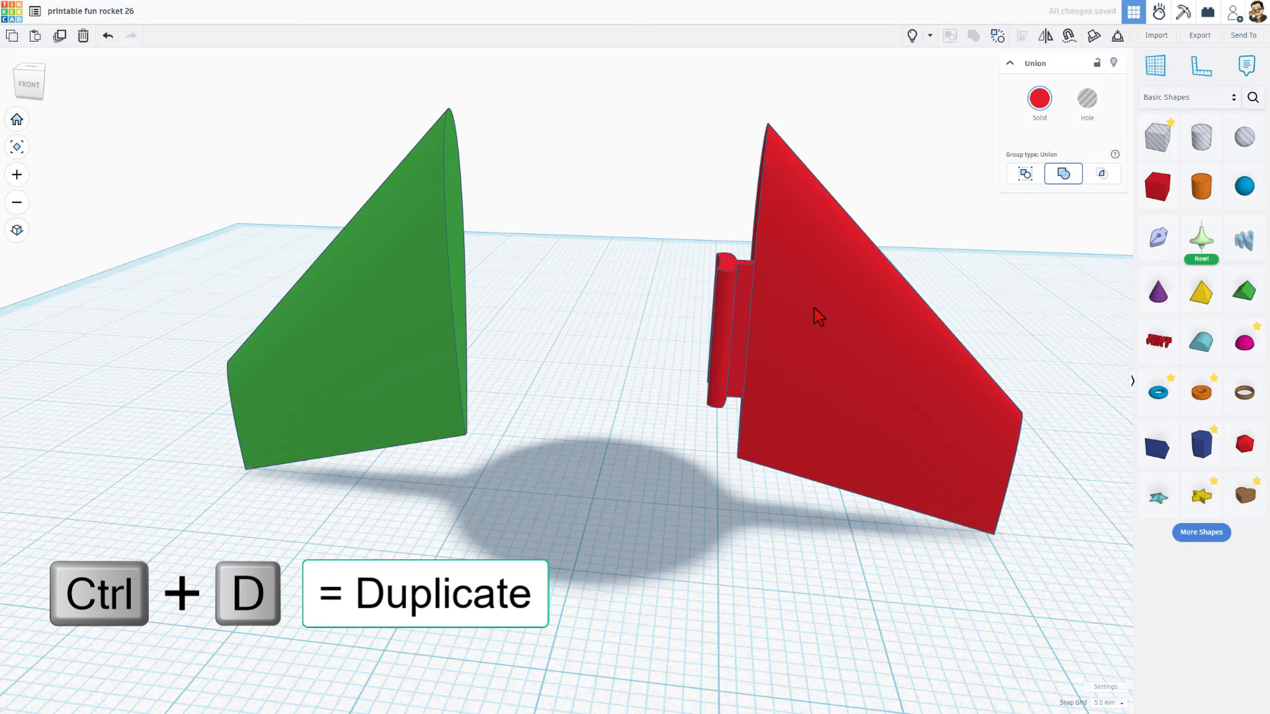
pyautogui.hotkey('ctrl', 'd')
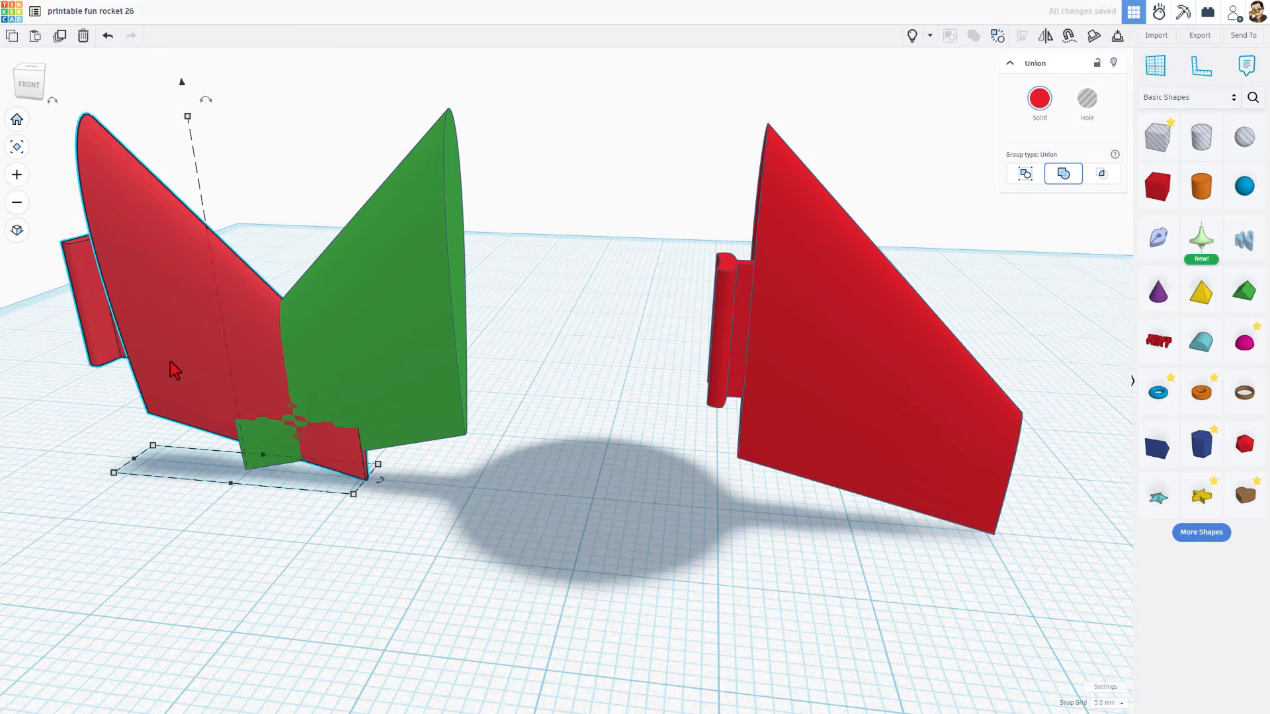
pyautogui.click(1104, 703)
pyautogui.click(1100, 643)
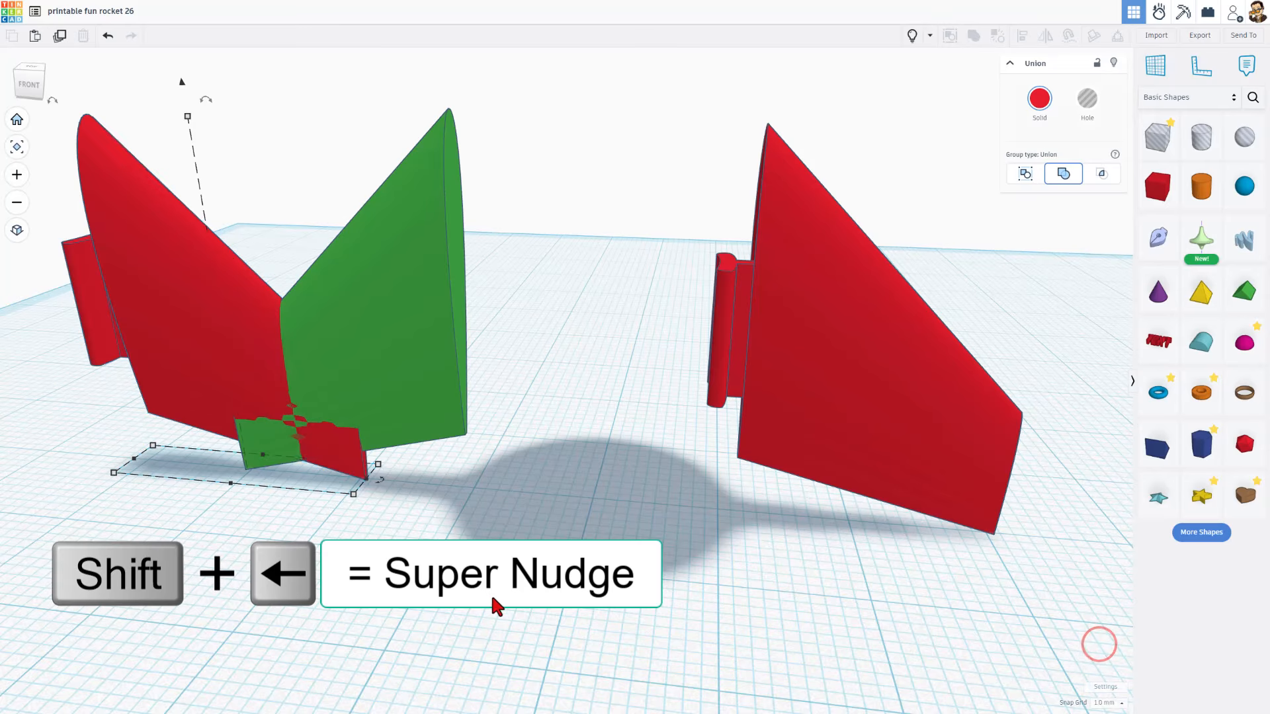
# Step: Mirror the copied fin along its length so its connector faces the rocket's center
pyautogui.click(257, 381)
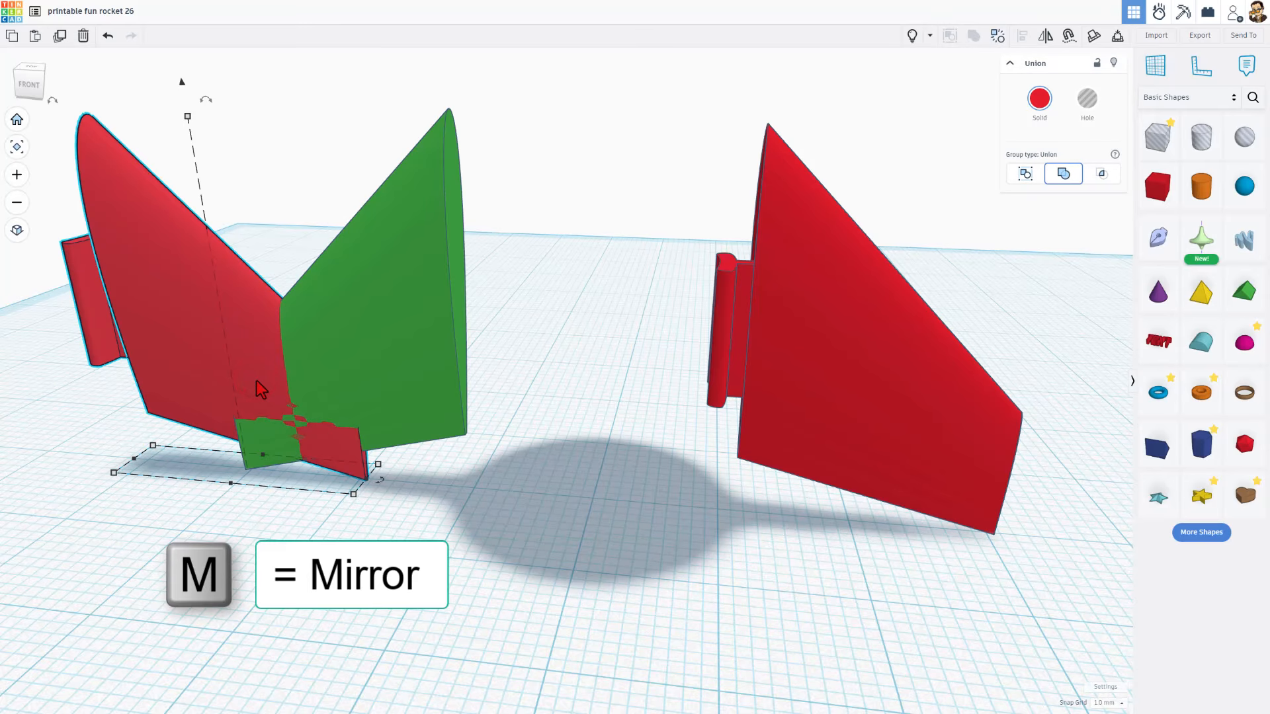
pyautogui.press('m')
pyautogui.click(232, 492)
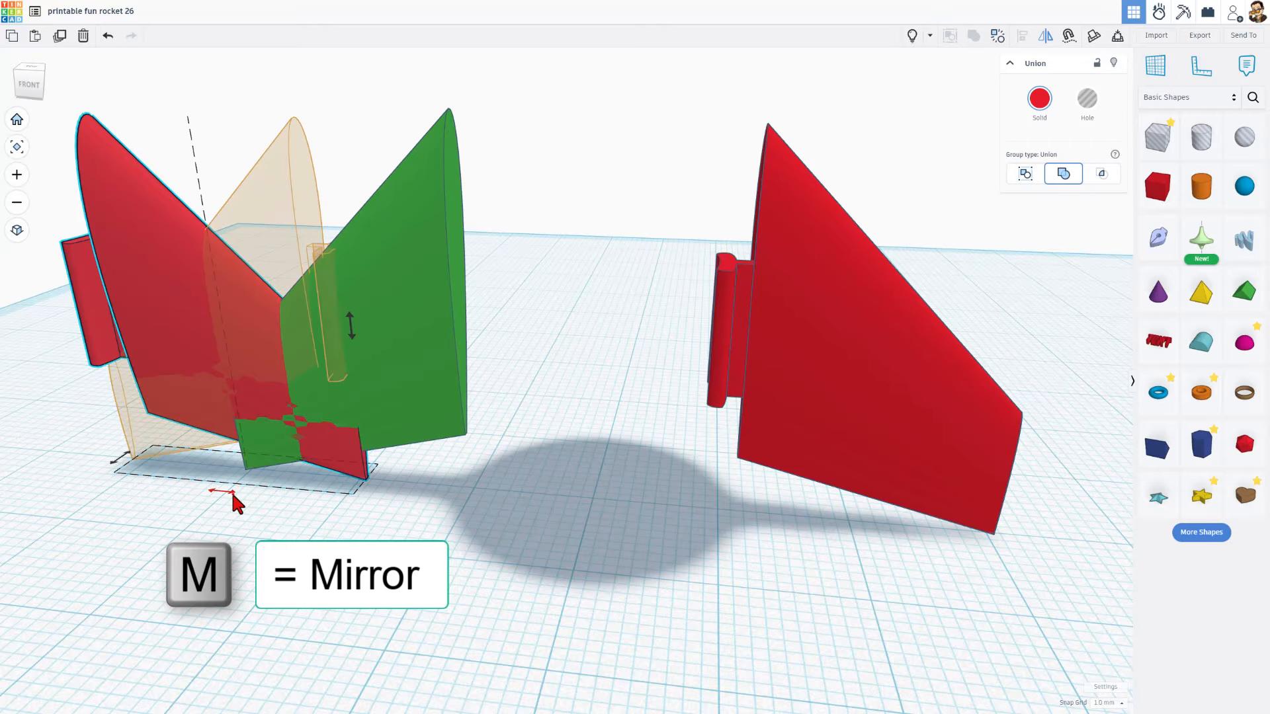
pyautogui.click(338, 541)
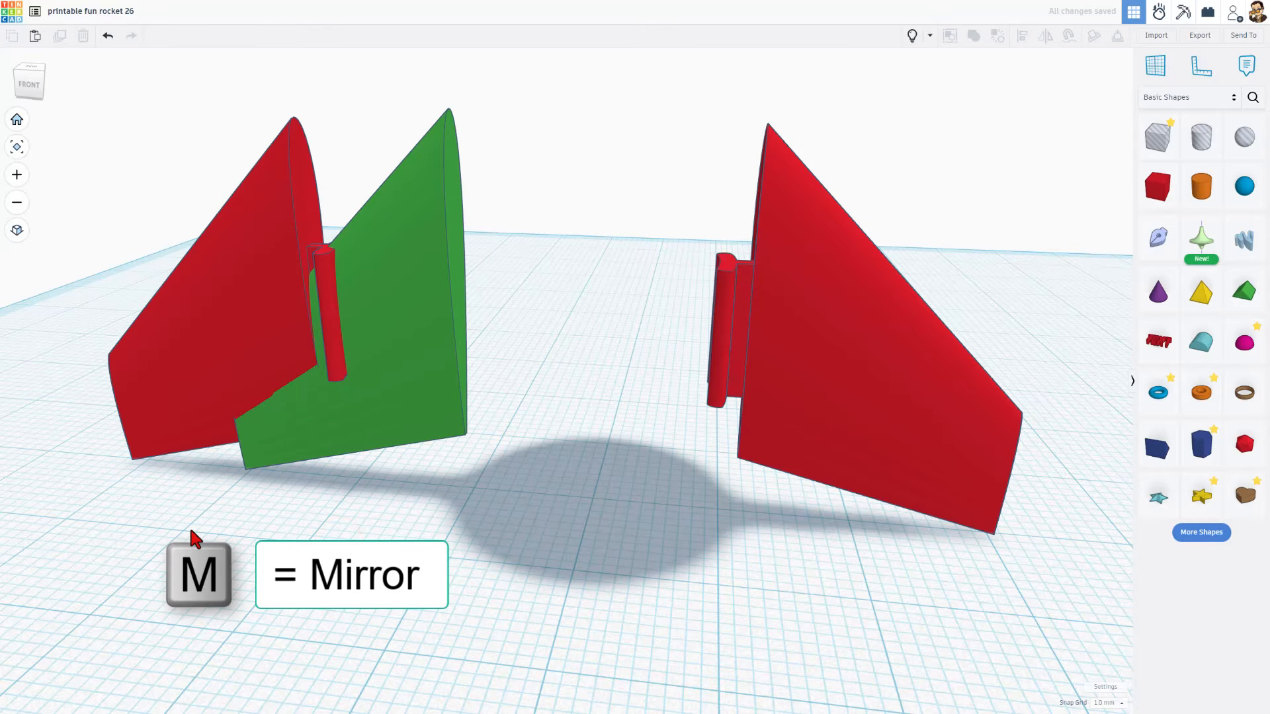
# Step: Align the mirrored fin-and-connector copy with the green fin at its outer tip, keeping the green fin fixed
pyautogui.moveTo(191, 531); pyautogui.dragTo(294, 395)
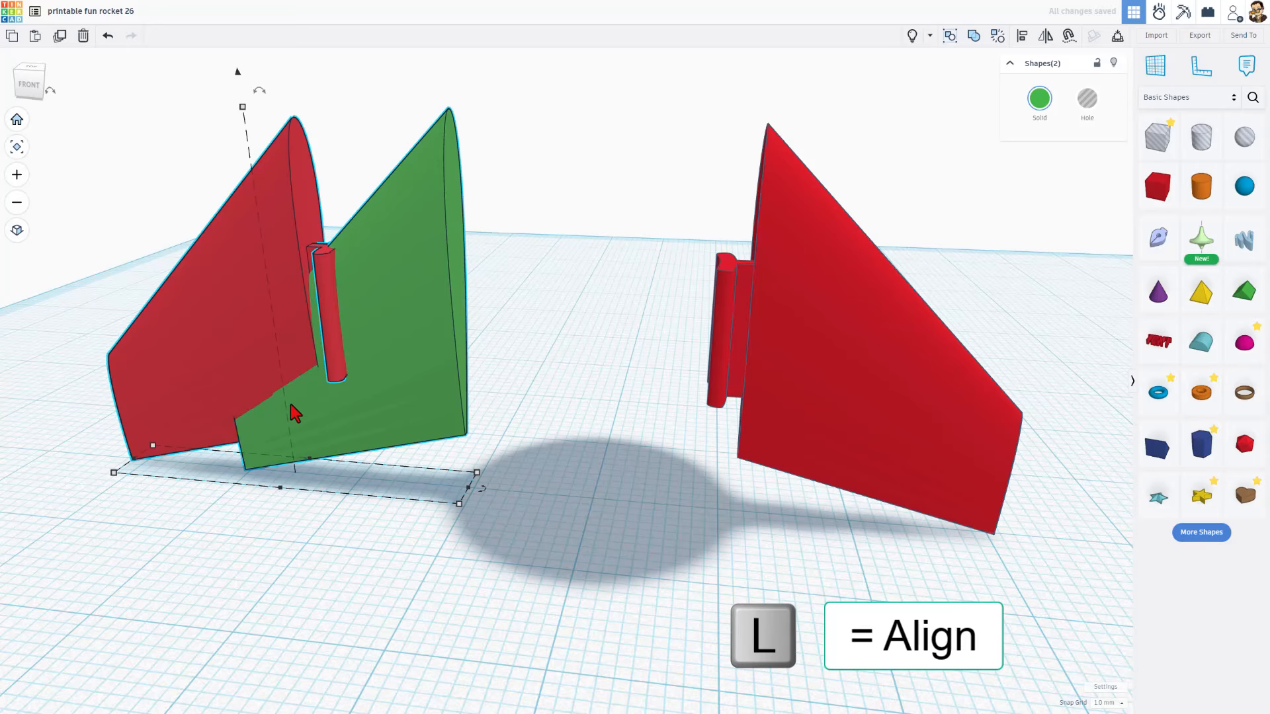
pyautogui.press('l')
pyautogui.click(370, 389)
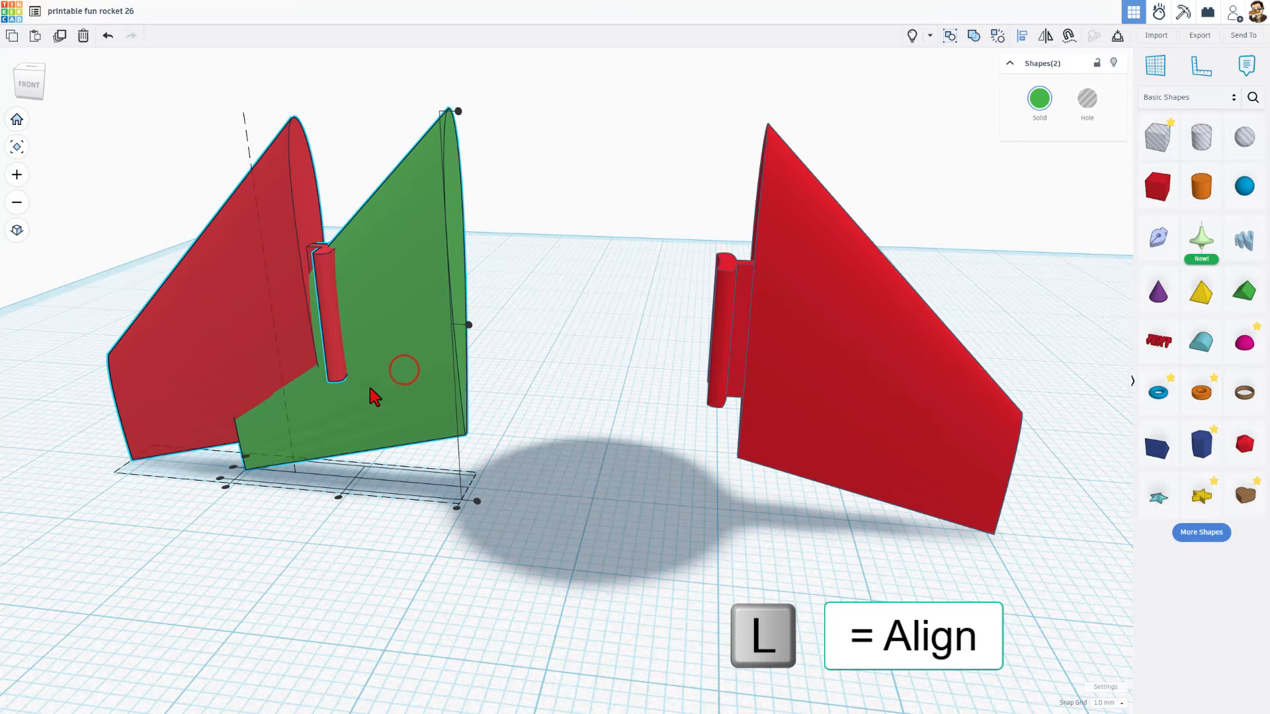
pyautogui.click(225, 488)
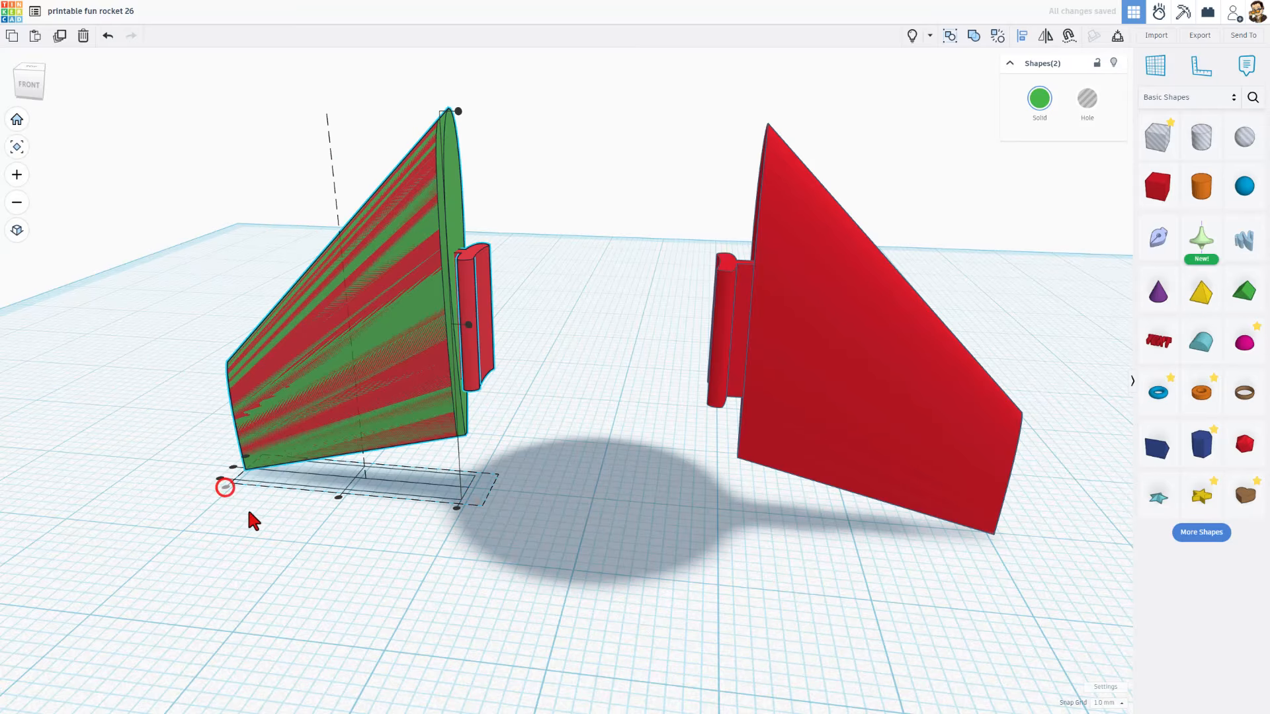
pyautogui.click(281, 553)
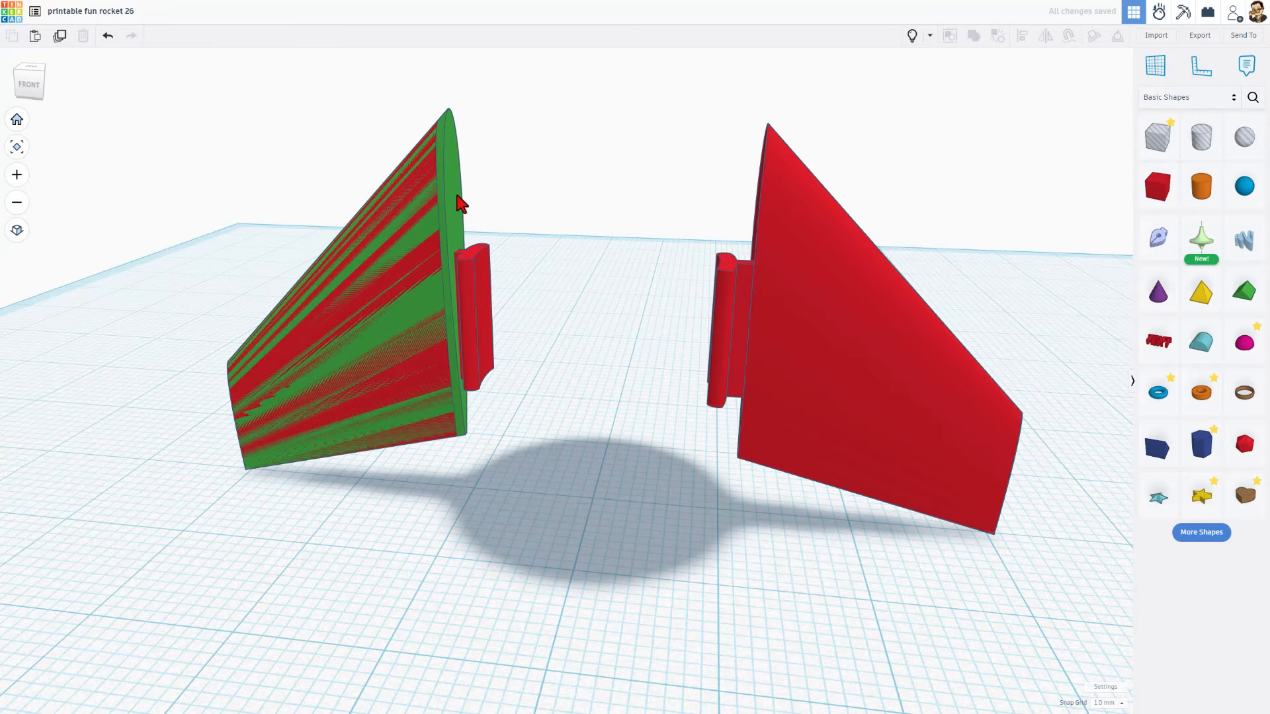
# Step: Remove the green fin and show the hidden rocket body parts again
pyautogui.click(450, 223)
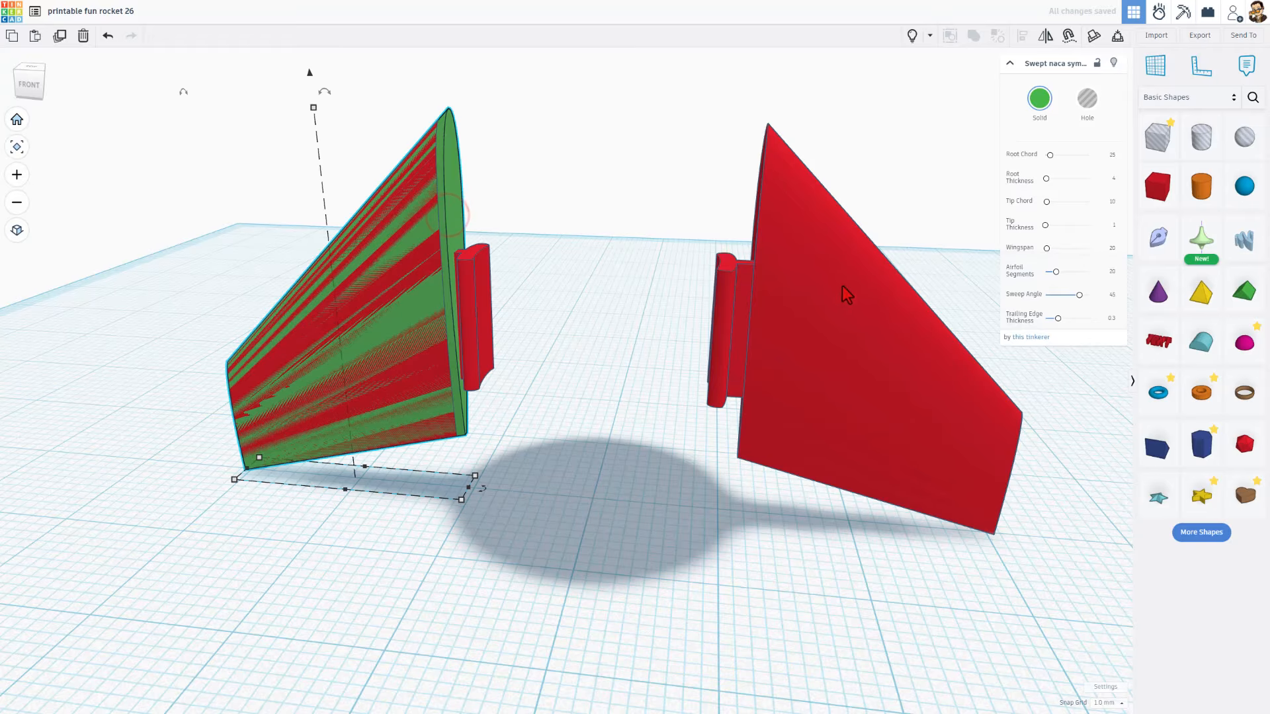
pyautogui.hotkey('ctrl', 'h')
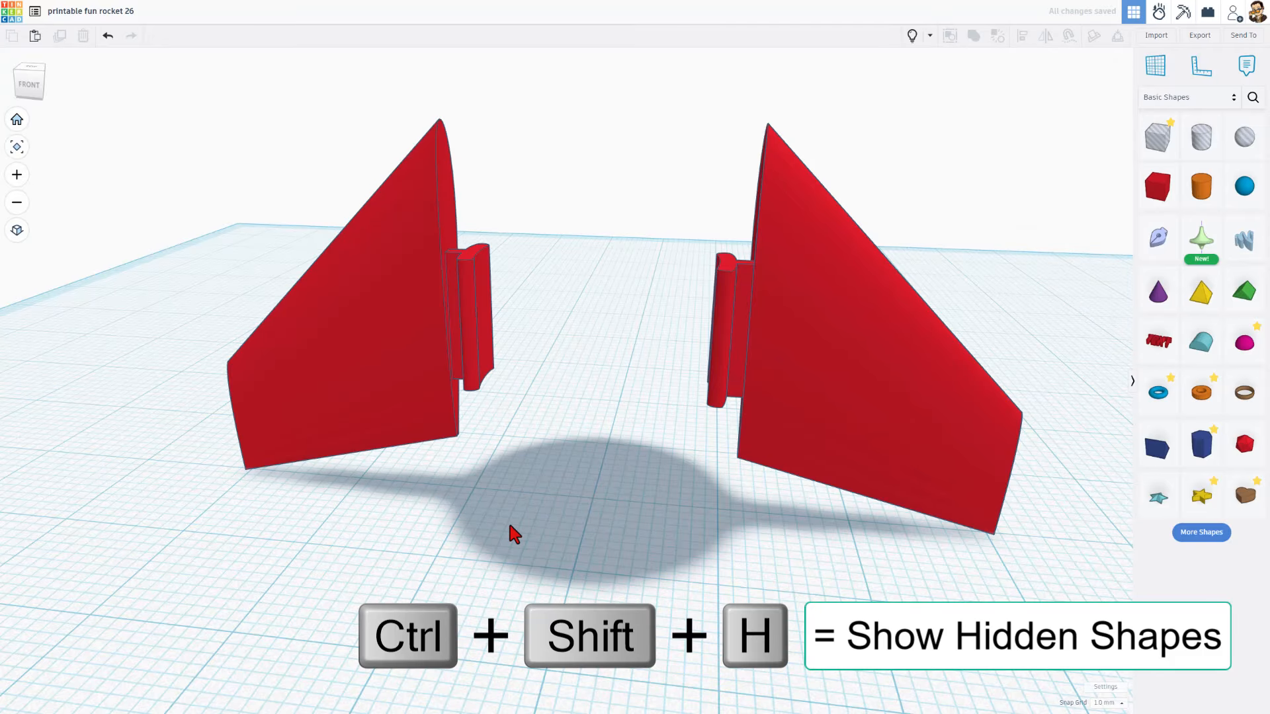
pyautogui.click(912, 35)
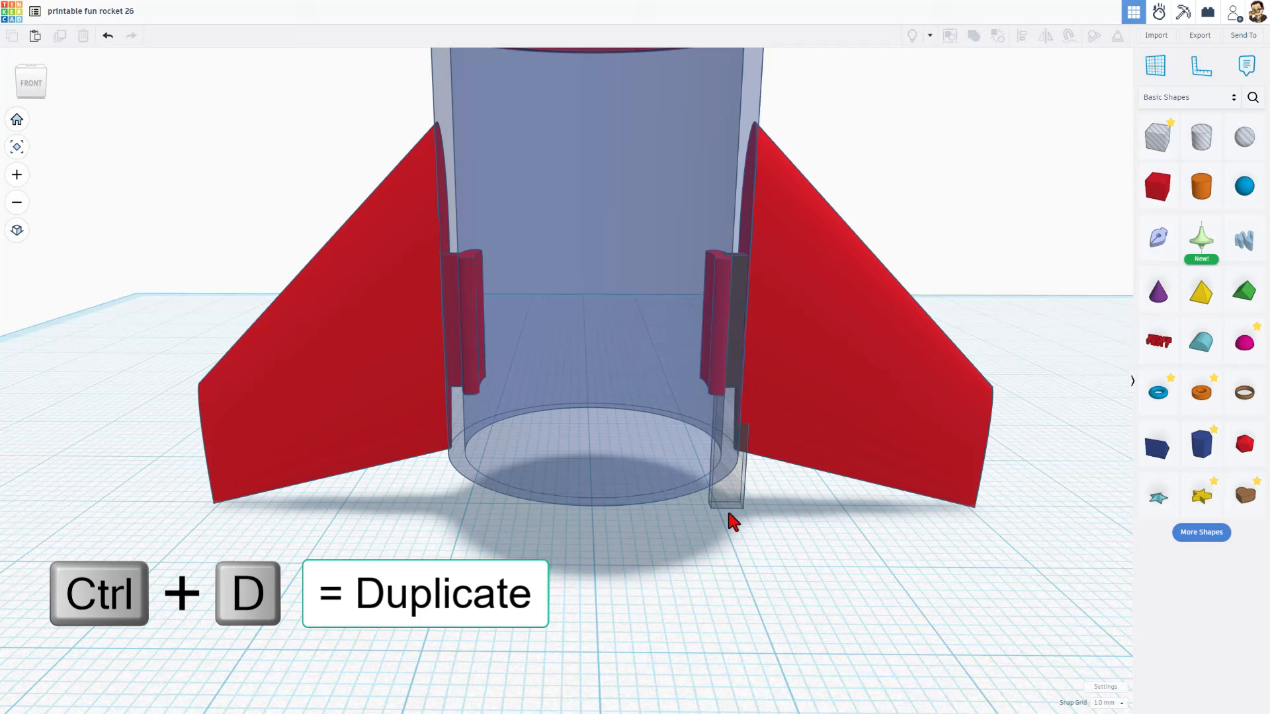
# Step: Duplicate the slot hole and move the copy straight across the body to the opposite fin's connector
pyautogui.click(732, 505)
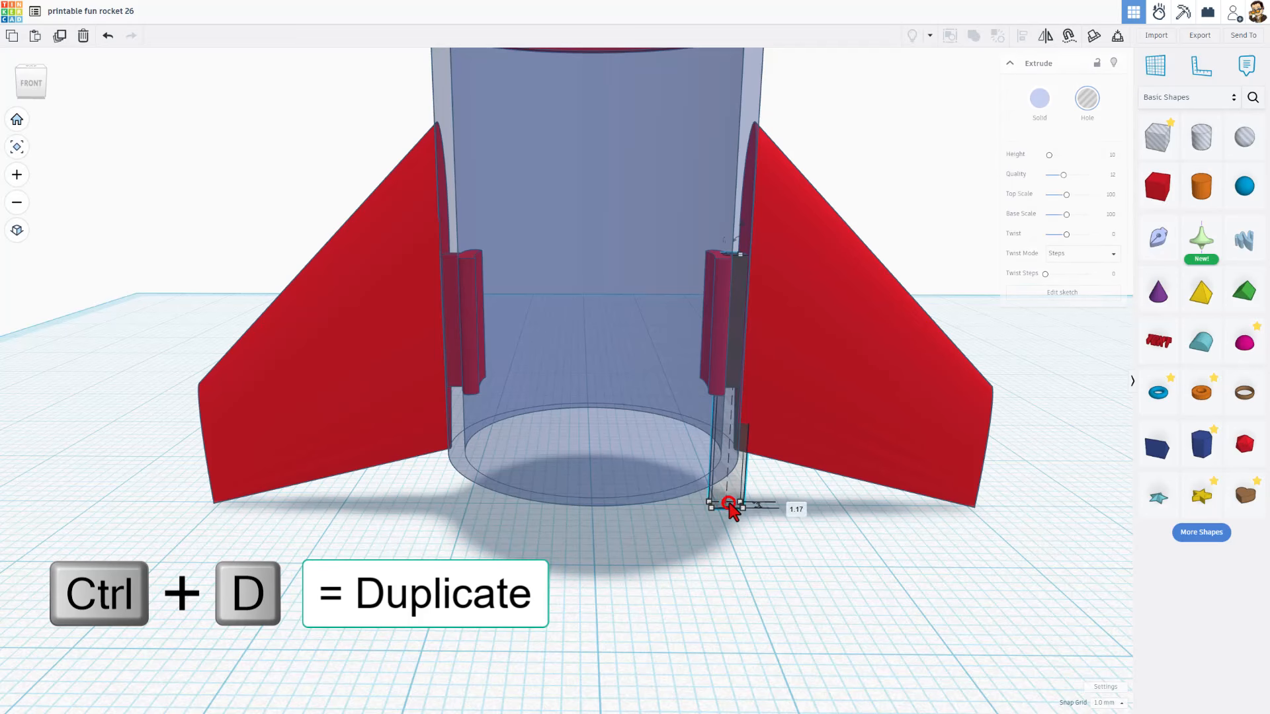
pyautogui.moveTo(741, 514); pyautogui.dragTo(701, 523, button='right')
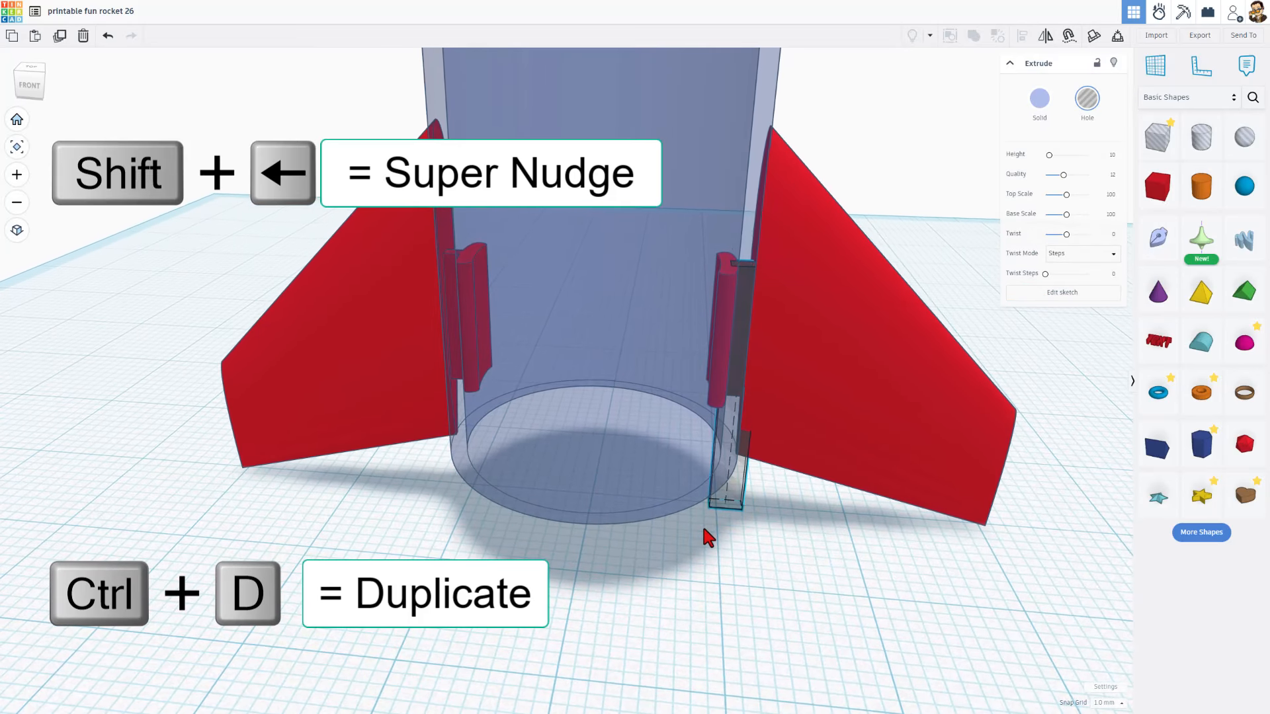
pyautogui.hotkey('ctrl', 'd')
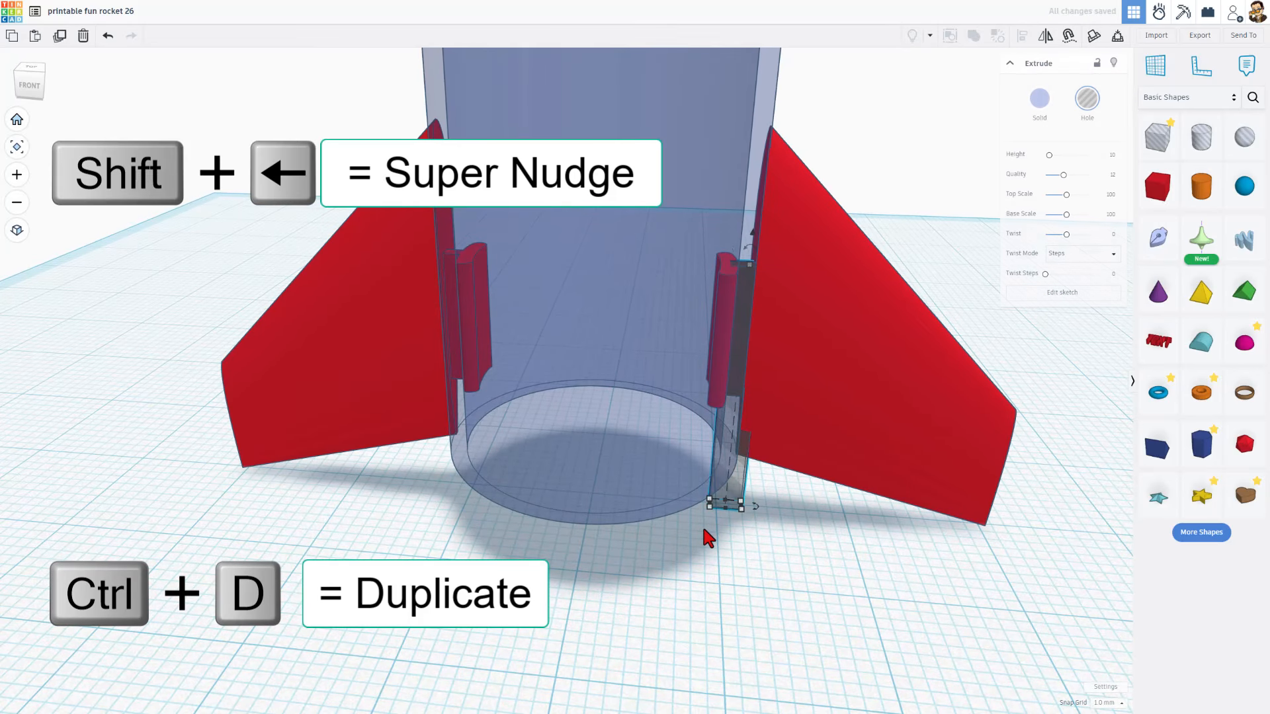
pyautogui.hotkey('shift', 'Left')
pyautogui.hotkey('shift', 'Left')
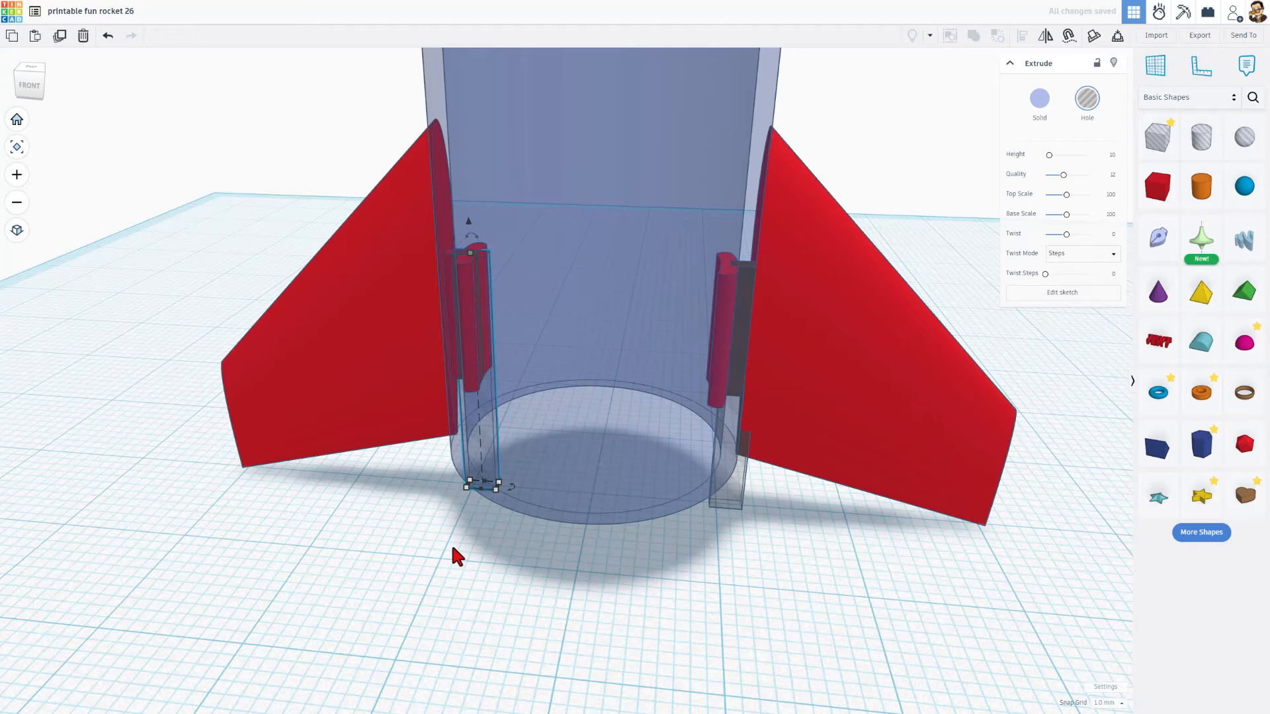
pyautogui.moveTo(416, 516); pyautogui.dragTo(511, 308, button='right')
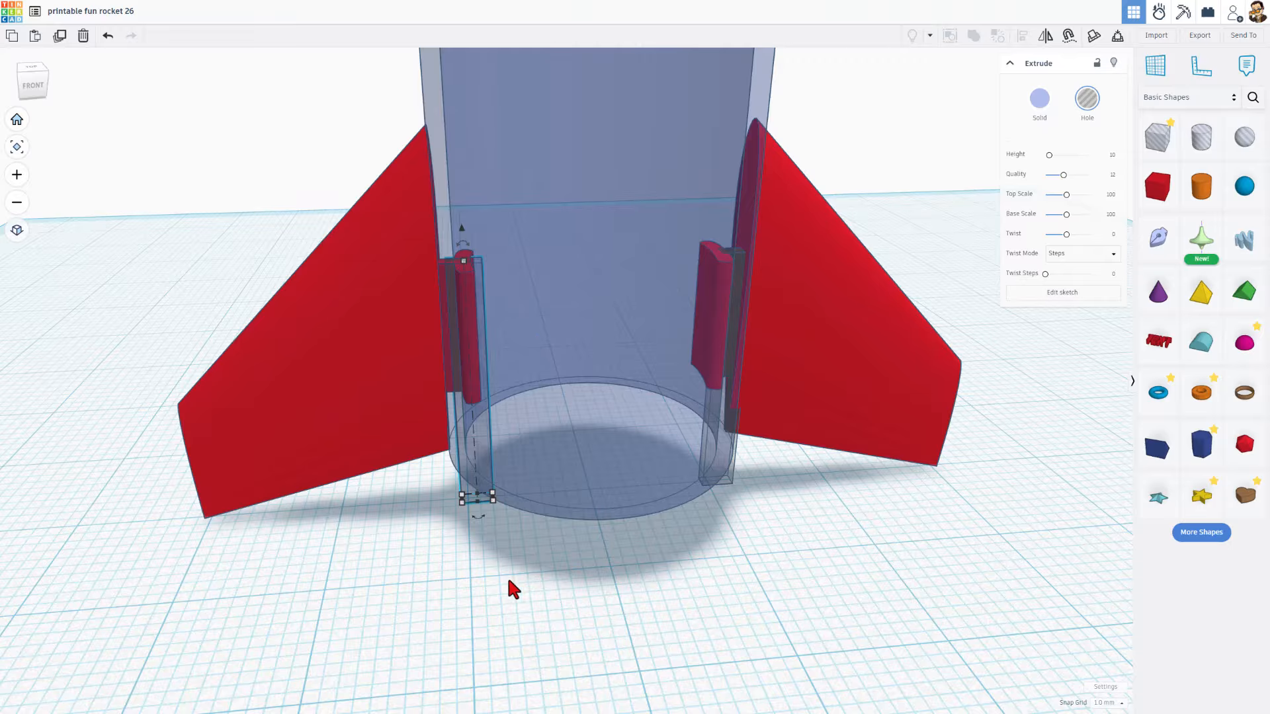
# Step: Hide both red fins so only the body and the two slot holes remain in view
pyautogui.click(412, 640)
pyautogui.press('v')
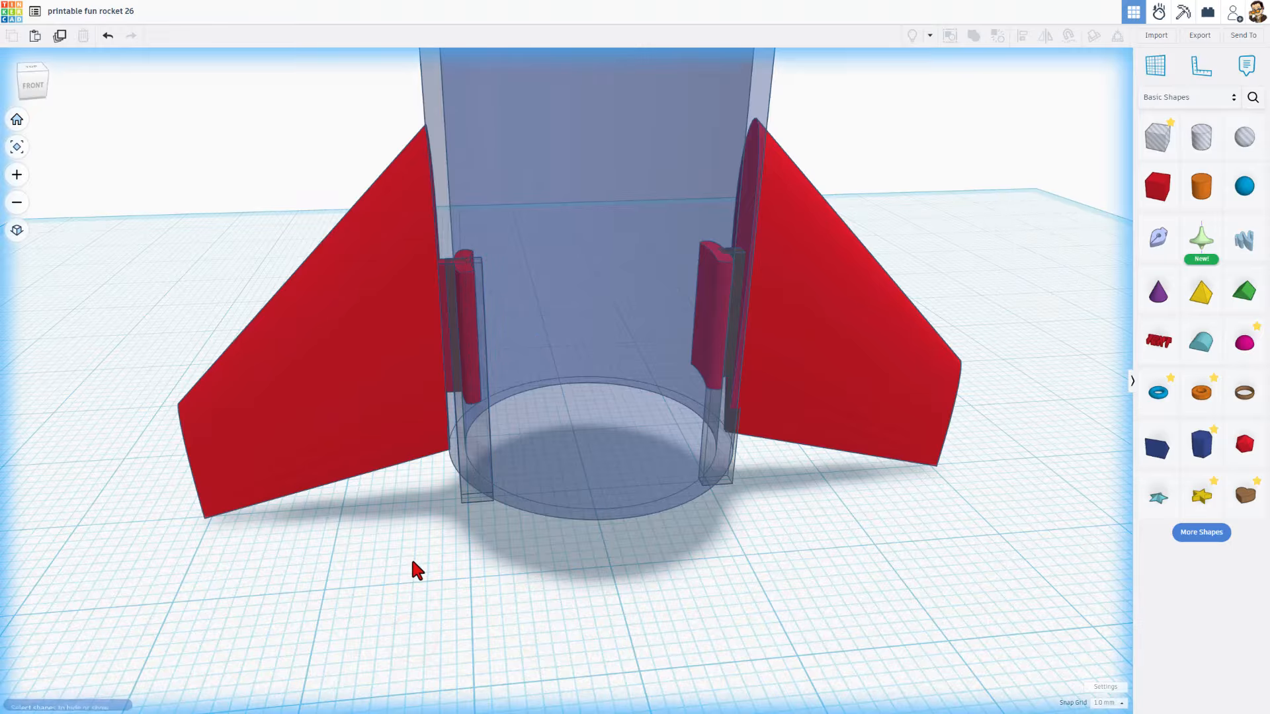
pyautogui.click(348, 425)
pyautogui.click(856, 384)
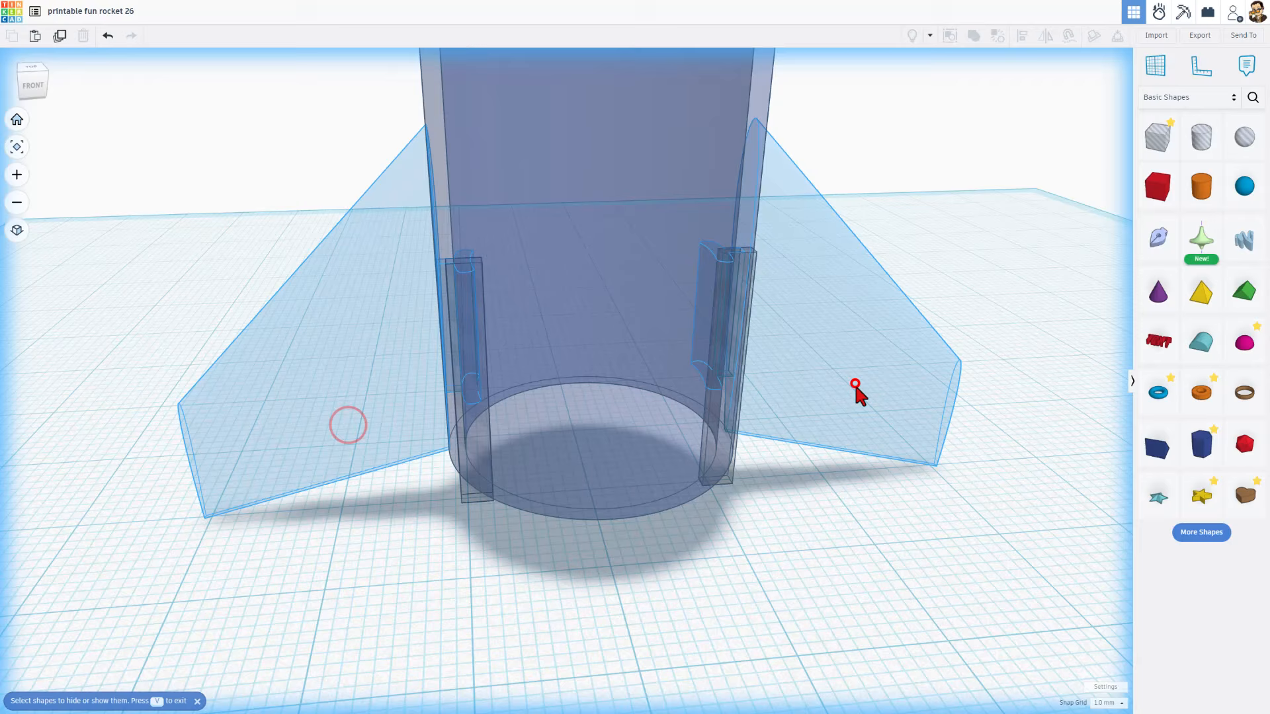
pyautogui.click(1072, 637)
pyautogui.rightClick(1005, 615)
# Step: Move the copied slot hole 1 mm outward so it cuts fully through the body wall
pyautogui.click(436, 327)
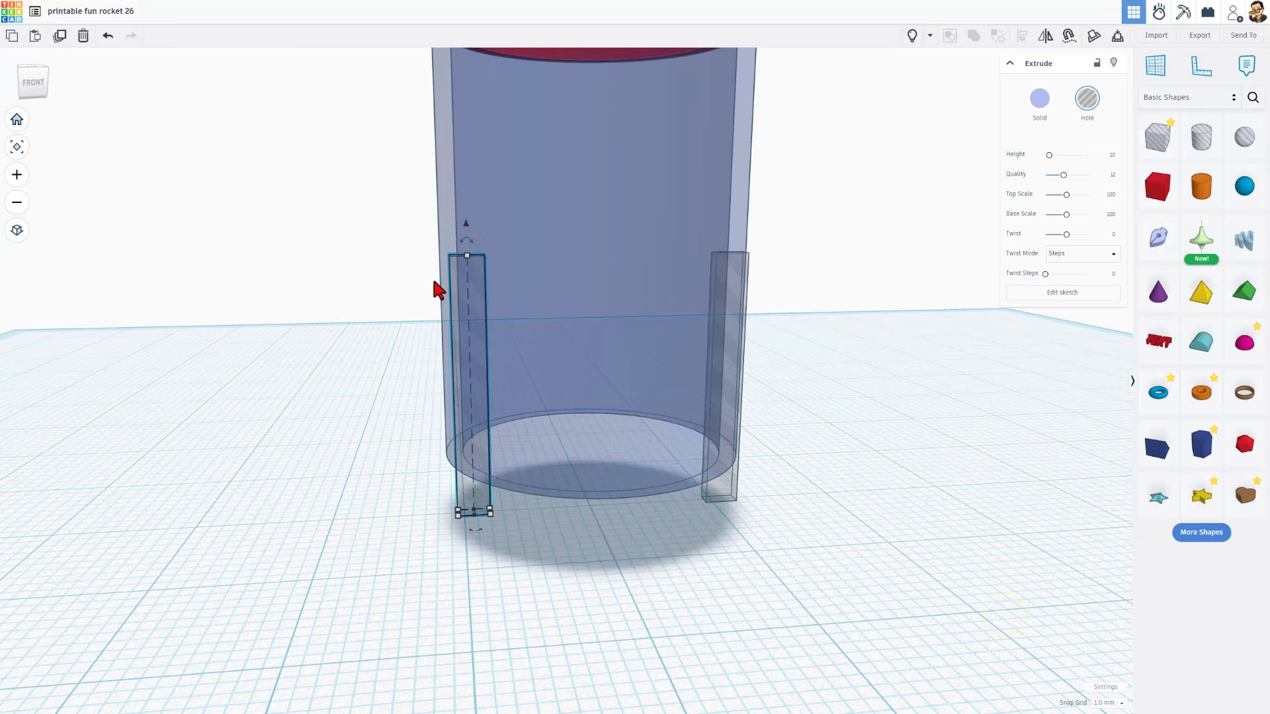
pyautogui.press('Left')
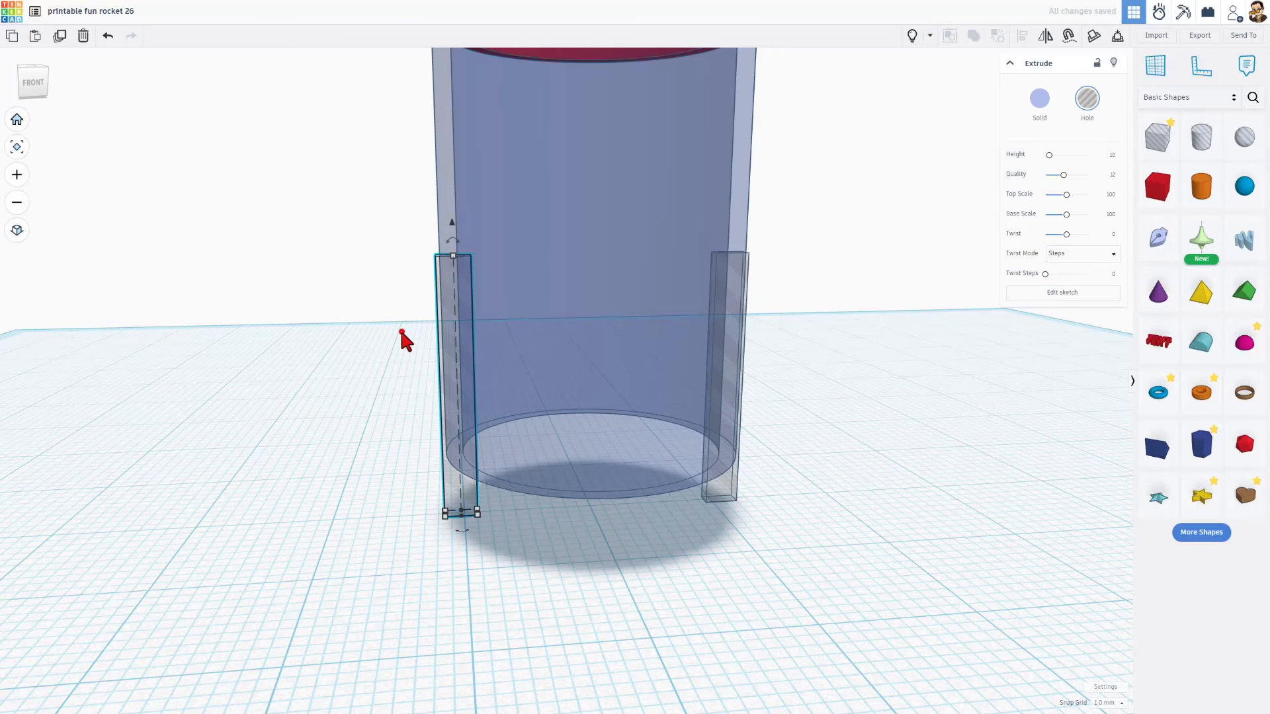
pyautogui.click(401, 332)
# Step: Duplicate the pair of slot holes and rotate the copies 90° around the body's center
pyautogui.moveTo(406, 279); pyautogui.dragTo(822, 496)
pyautogui.moveTo(787, 498); pyautogui.dragTo(537, 393, button='right')
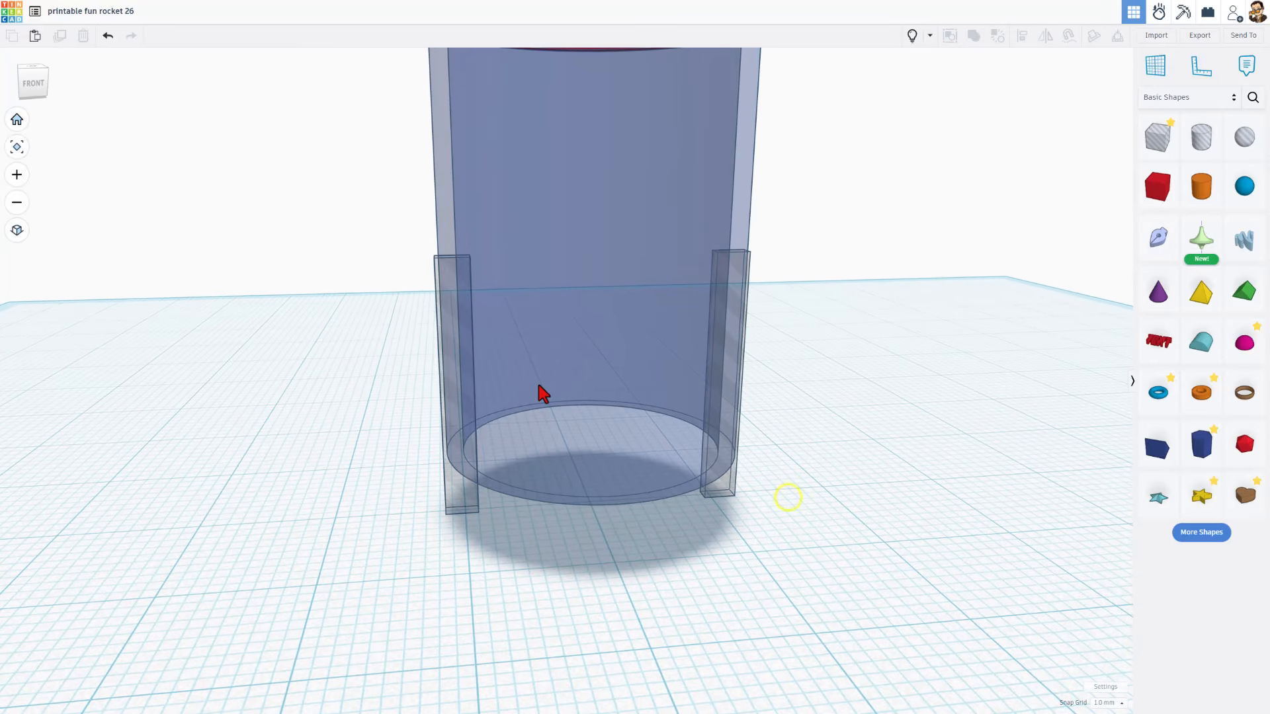
pyautogui.moveTo(544, 571); pyautogui.dragTo(493, 532, button='right')
pyautogui.moveTo(411, 488); pyautogui.dragTo(745, 541)
pyautogui.moveTo(727, 554); pyautogui.dragTo(731, 622, button='right')
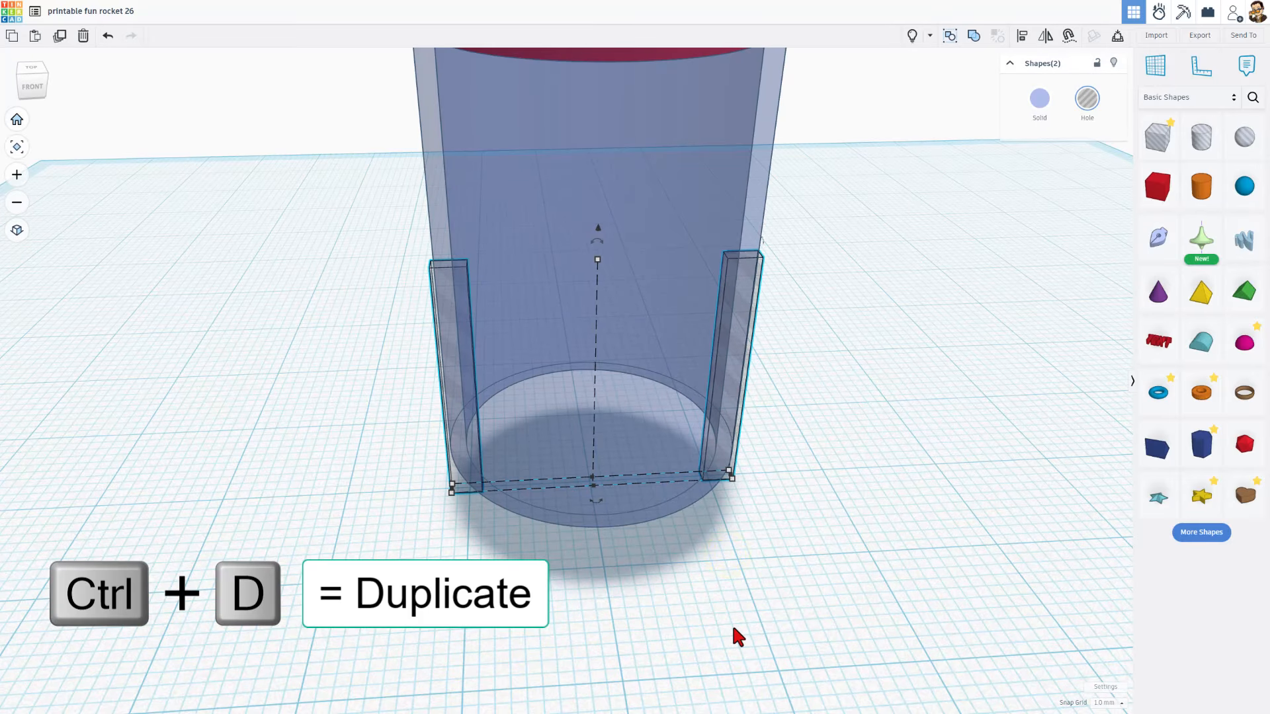
pyautogui.hotkey('ctrl', 'd')
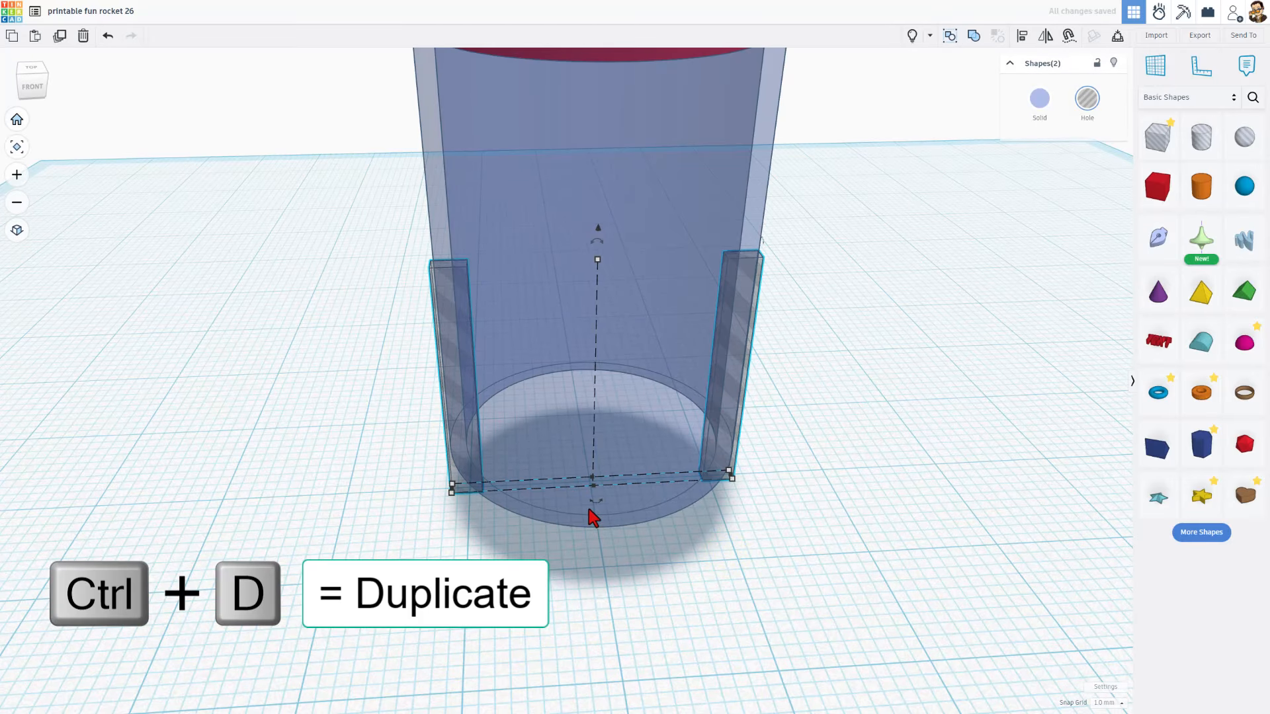
pyautogui.moveTo(595, 501); pyautogui.dragTo(538, 497)
pyautogui.click(344, 475)
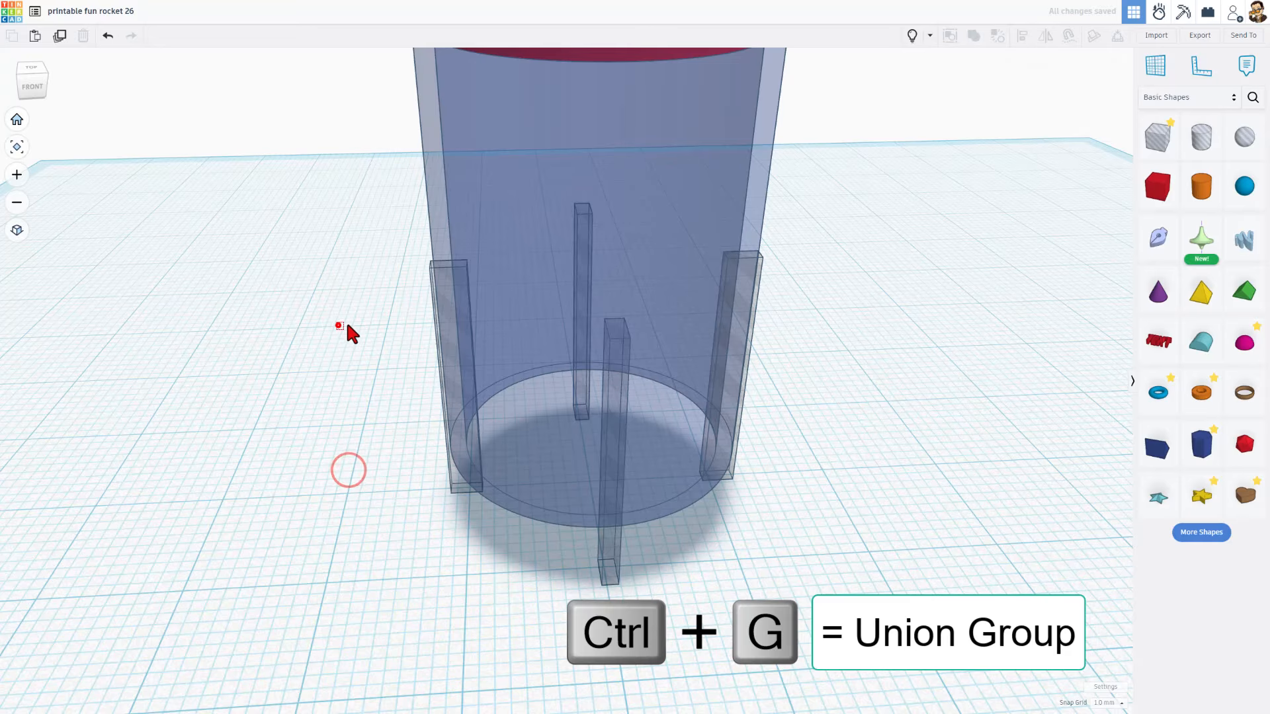
# Step: Group the blue body with the four slot holes as a union and turn off its transparency
pyautogui.moveTo(338, 326); pyautogui.dragTo(895, 539)
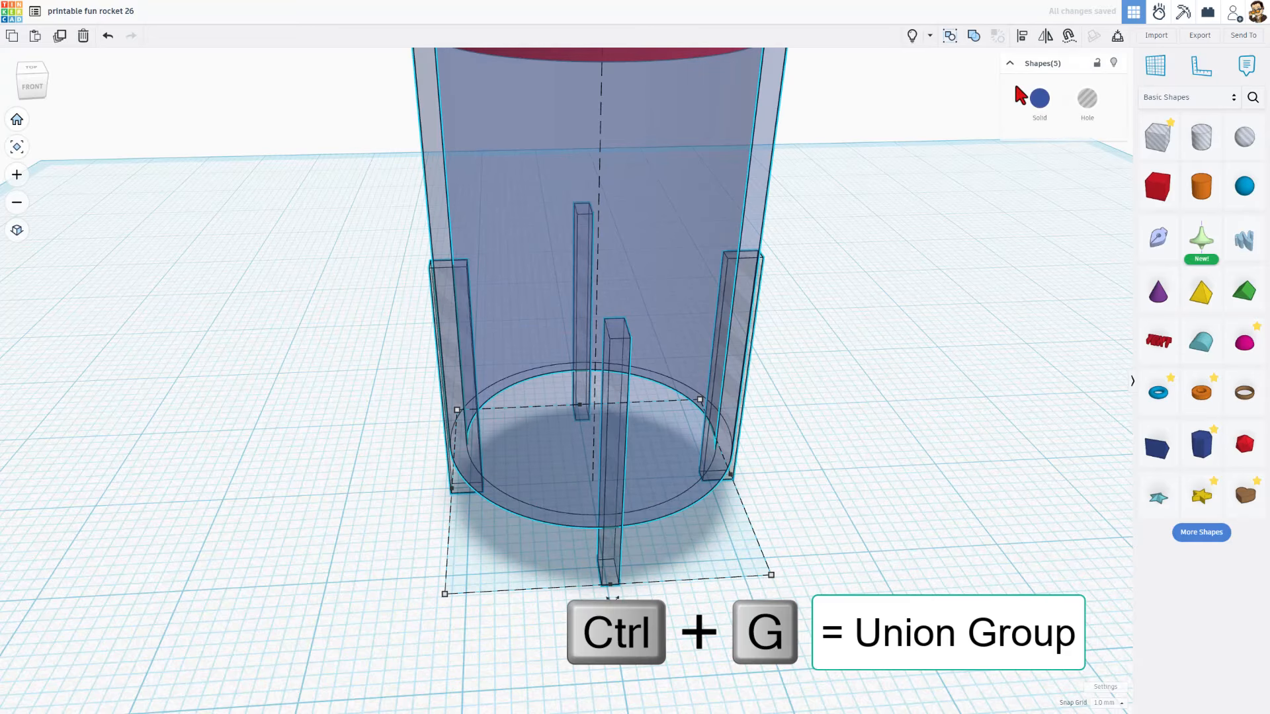
pyautogui.hotkey('ctrl', 'g')
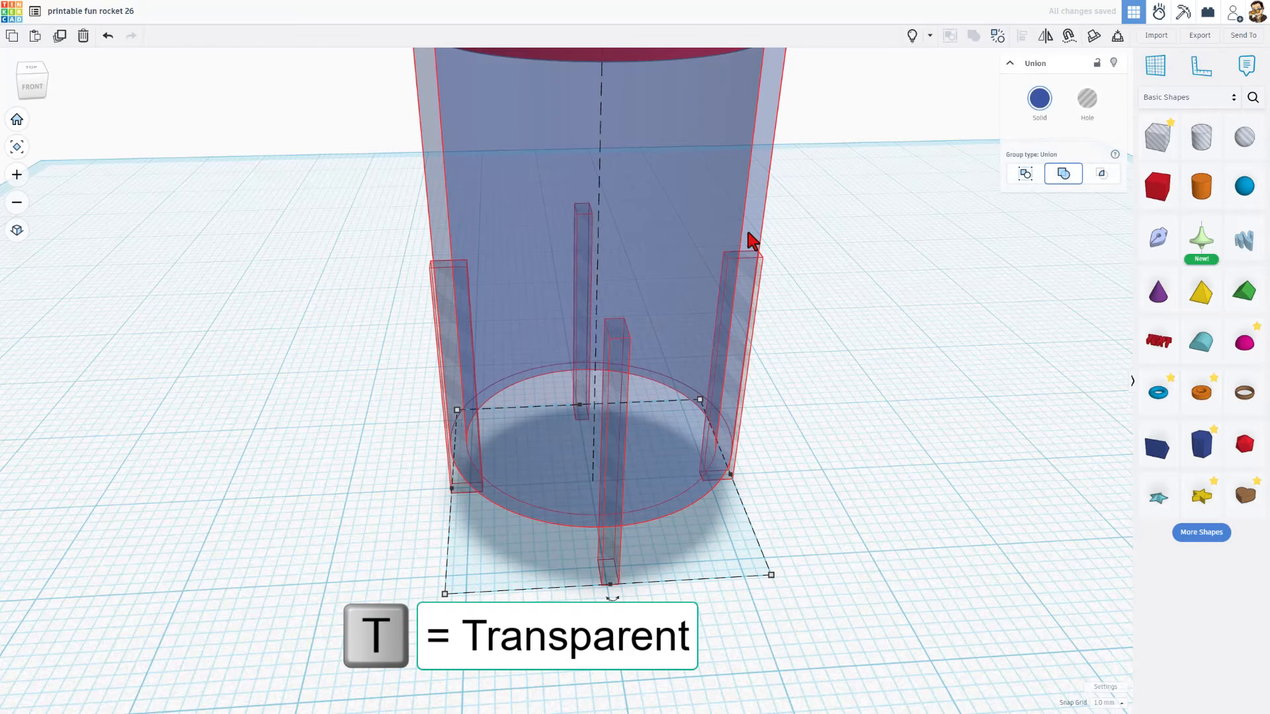
pyautogui.press('t')
pyautogui.click(656, 259)
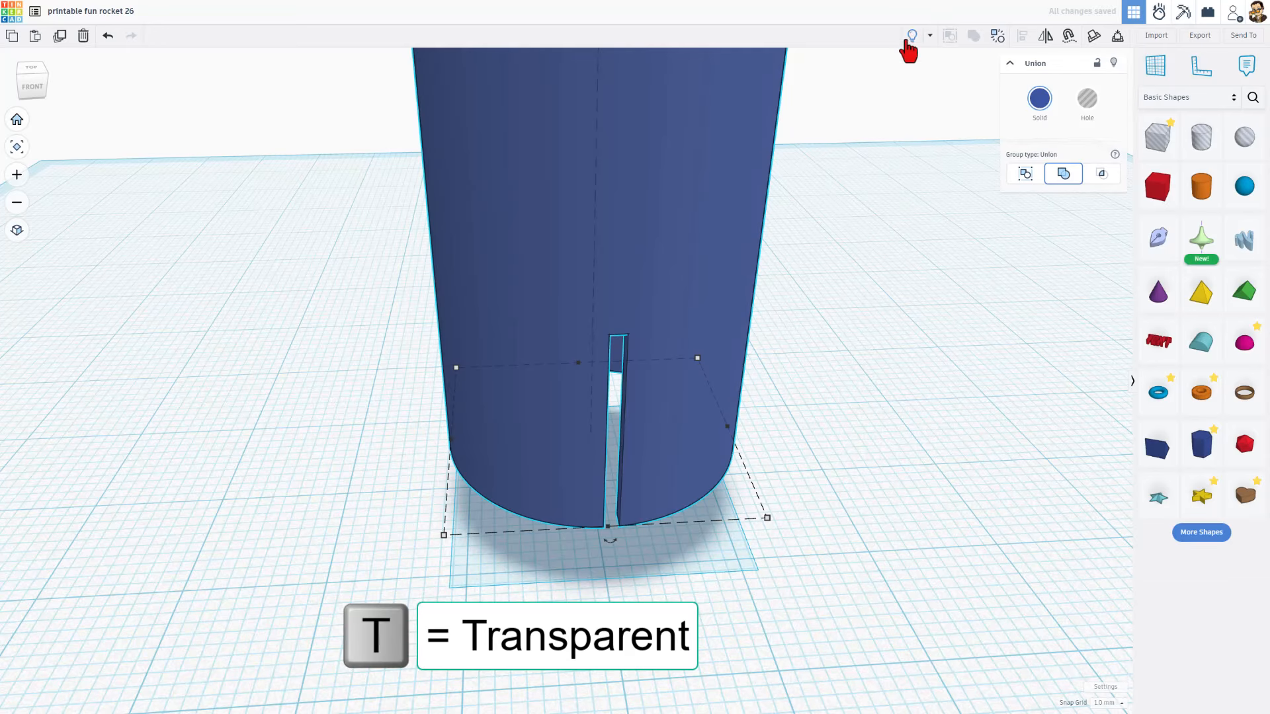
# Step: Show the two hidden fins again beside the slotted body
pyautogui.click(910, 37)
pyautogui.click(771, 544)
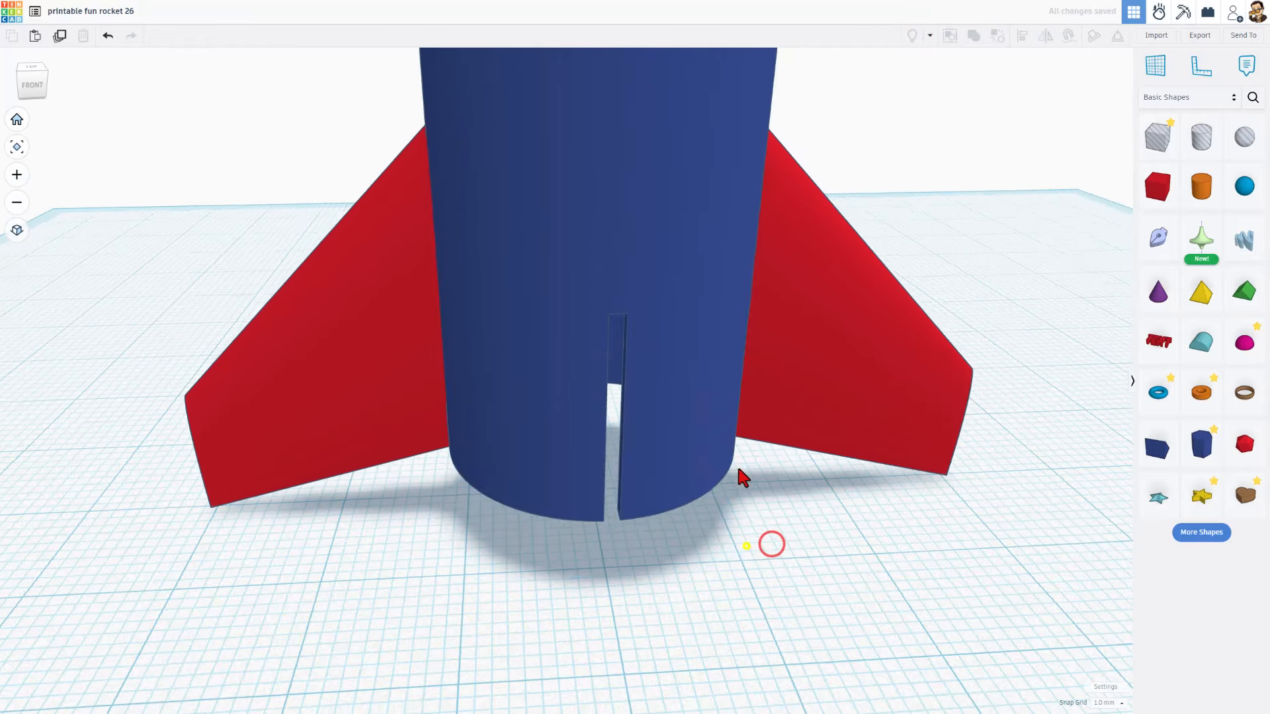
pyautogui.moveTo(738, 470)
pyautogui.mouseDown(button='right')
pyautogui.moveTo(729, 326)
pyautogui.moveTo(759, 98)
pyautogui.moveTo(753, 436)
pyautogui.moveTo(726, 483)
pyautogui.mouseUp(button='right')
# Step: Duplicate both fins together and rotate the copies 90° around the body to fill the remaining slots
pyautogui.keyDown('shift'); pyautogui.click(517, 394); pyautogui.keyUp('shift')
pyautogui.hotkey('ctrl', 'd')
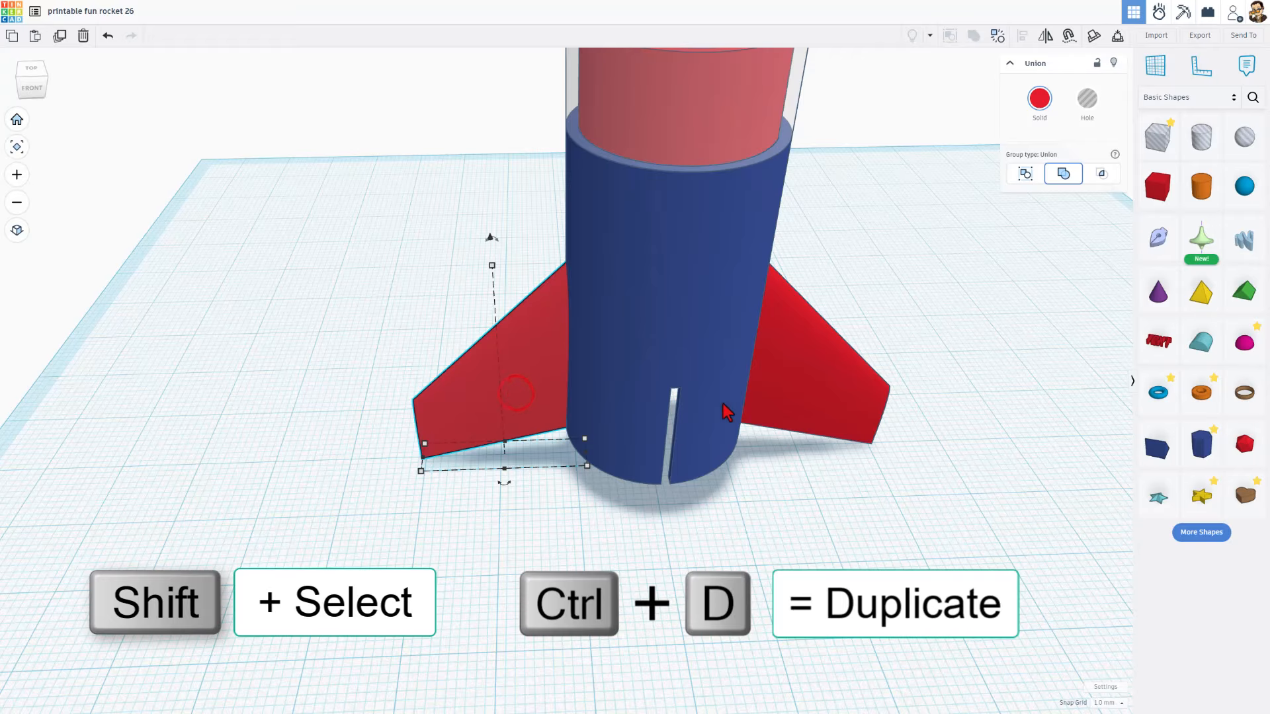
pyautogui.keyDown('shift'); pyautogui.click(801, 380); pyautogui.keyUp('shift')
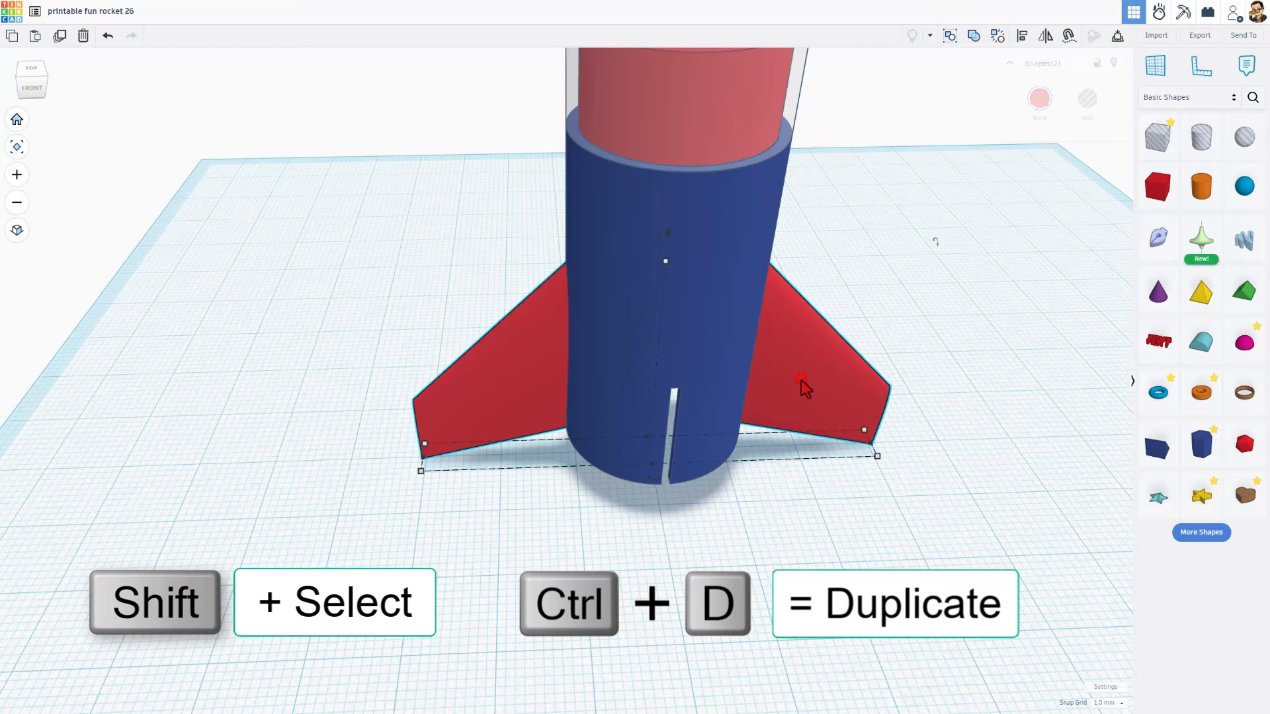
pyautogui.hotkey('ctrl', 'd')
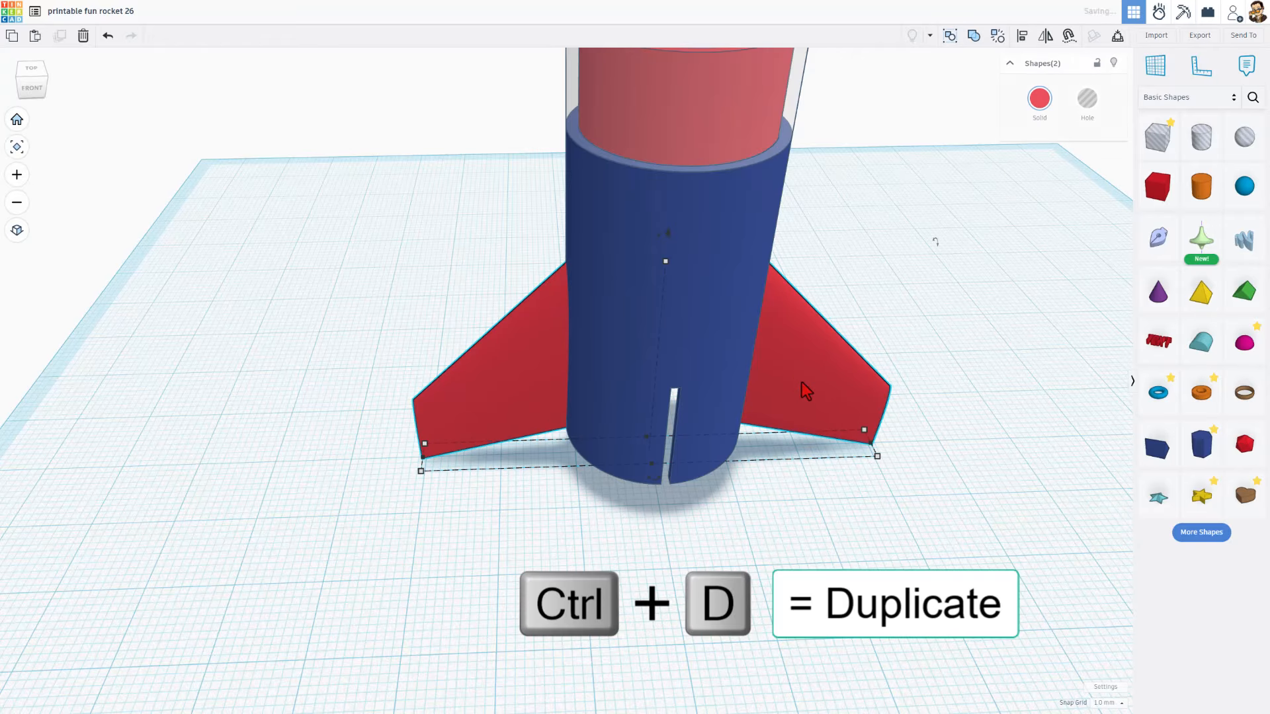
pyautogui.moveTo(656, 475); pyautogui.dragTo(602, 533)
pyautogui.click(523, 476)
# Step: Edit the nose cone's sketch, lower the plug's bottom line by about 2 mm, and finish the sketch
pyautogui.moveTo(784, 526); pyautogui.dragTo(708, 205, button='right')
pyautogui.scroll(-4, 925, 441)
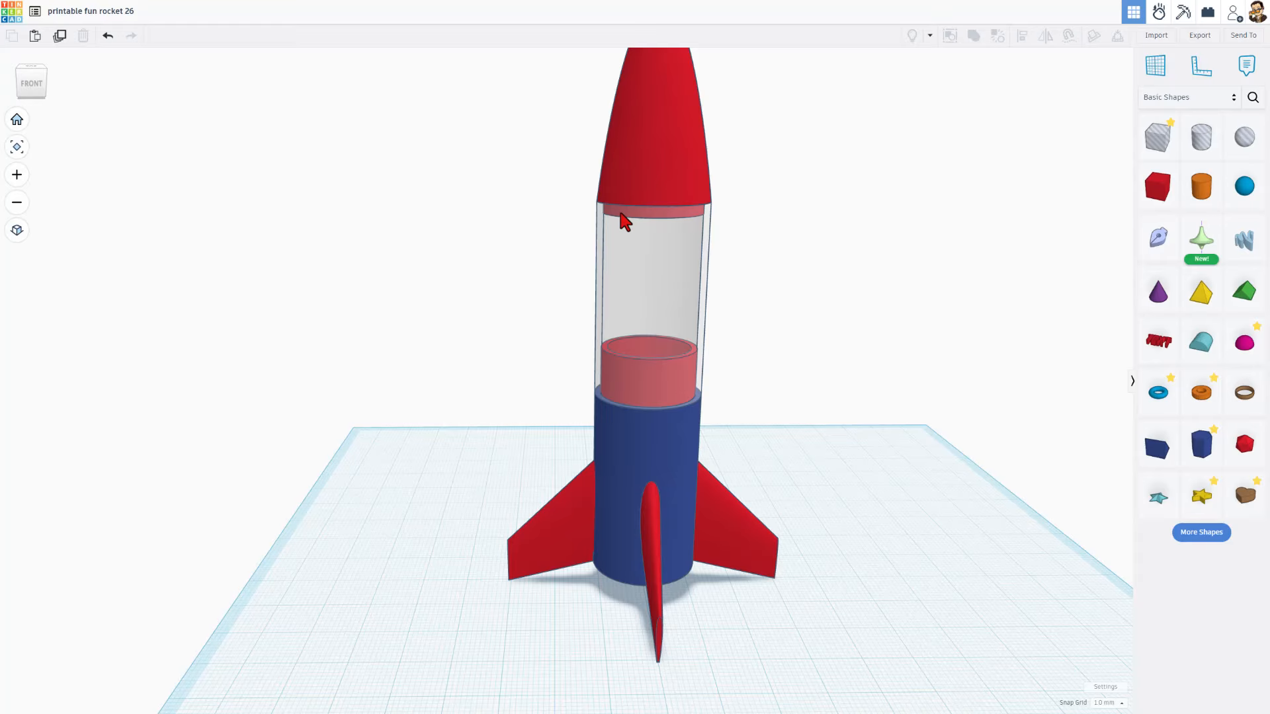
pyautogui.click(657, 164)
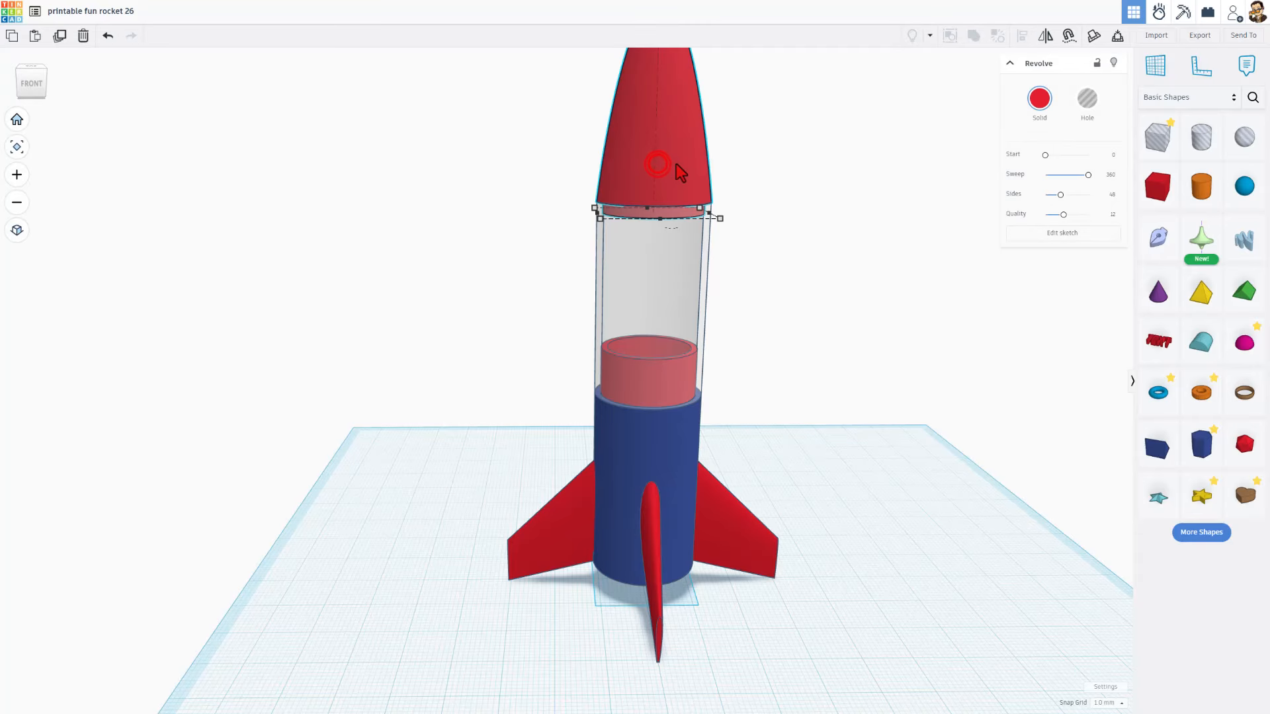
pyautogui.doubleClick(673, 164)
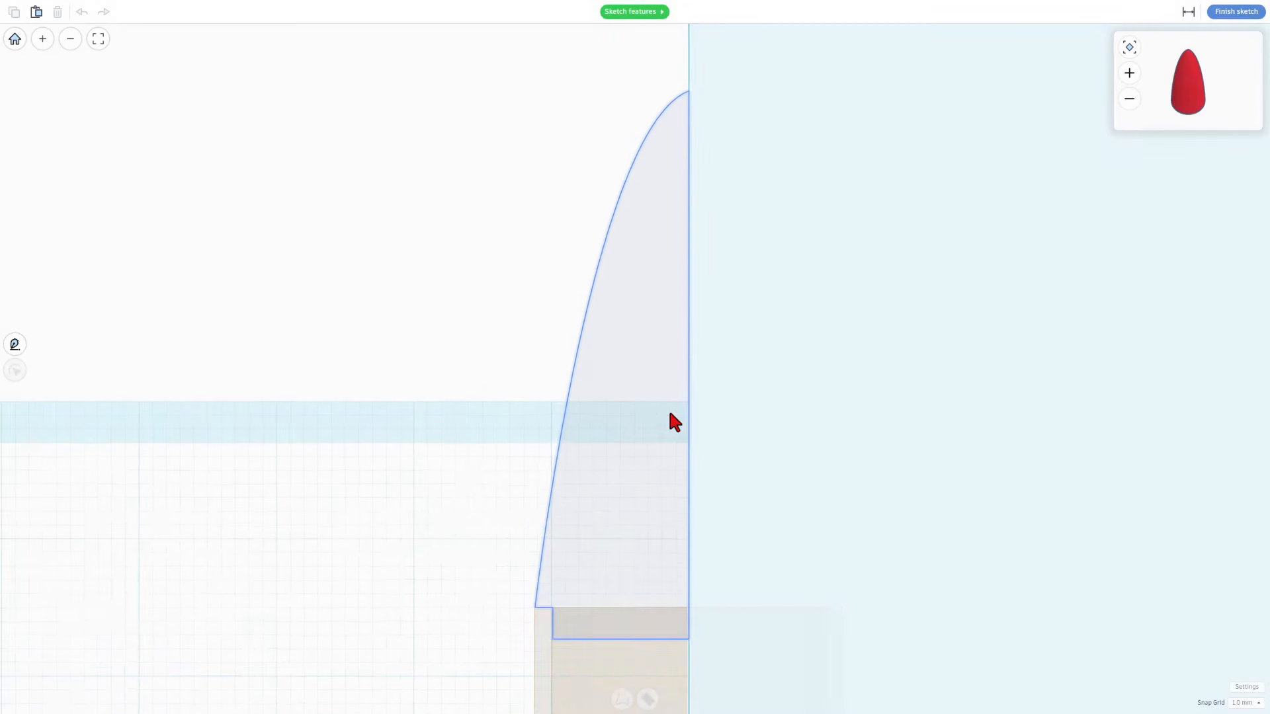
pyautogui.moveTo(659, 586); pyautogui.dragTo(616, 372, button='right')
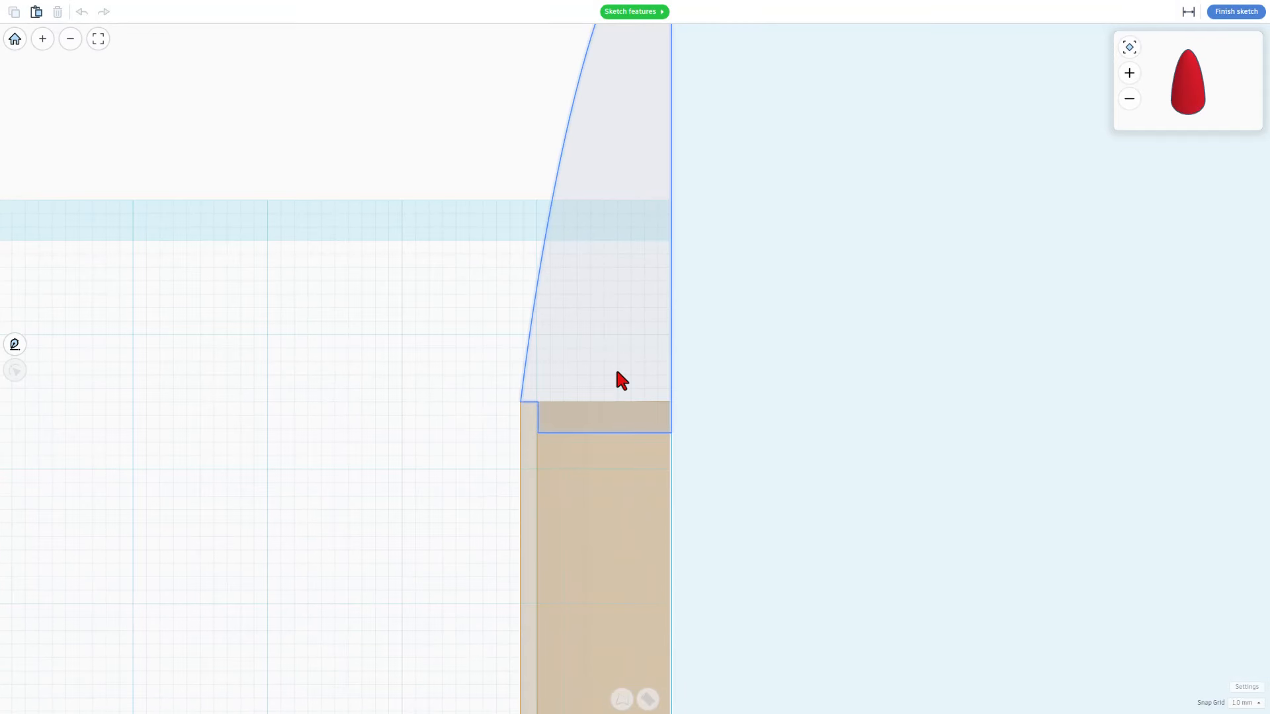
pyautogui.click(609, 430)
pyautogui.click(610, 407)
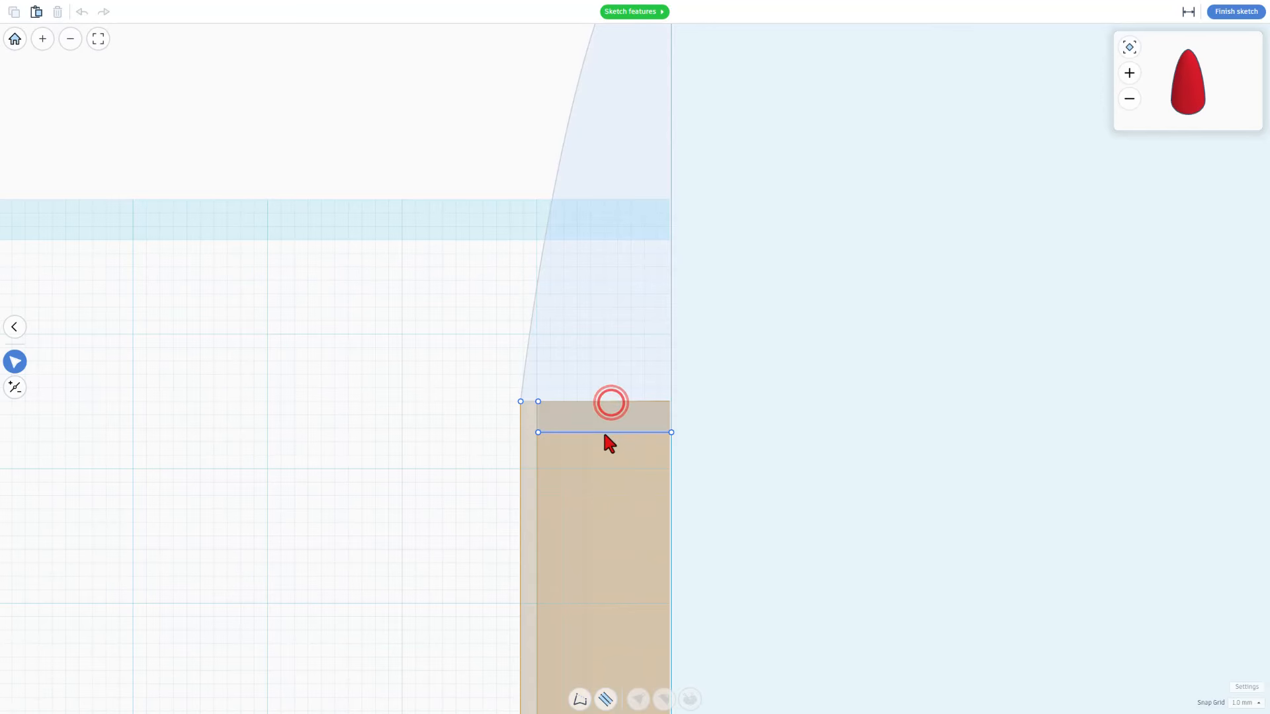
pyautogui.click(604, 433)
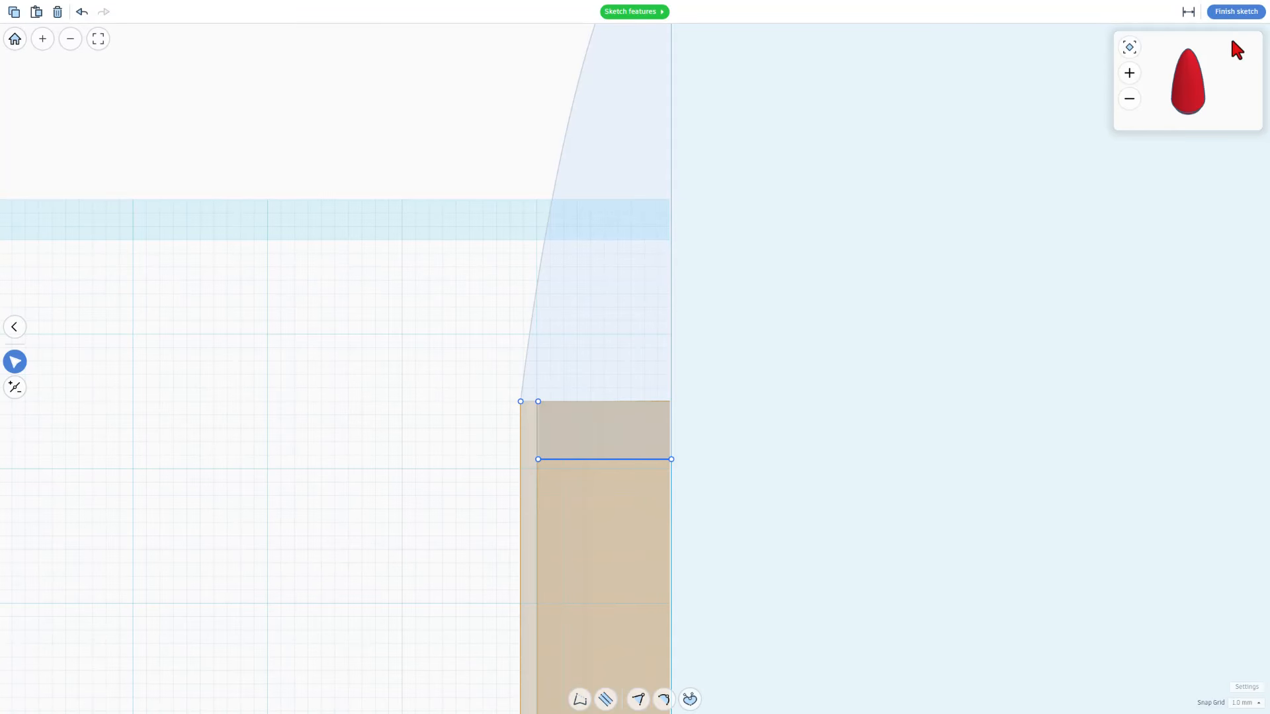
pyautogui.click(1231, 15)
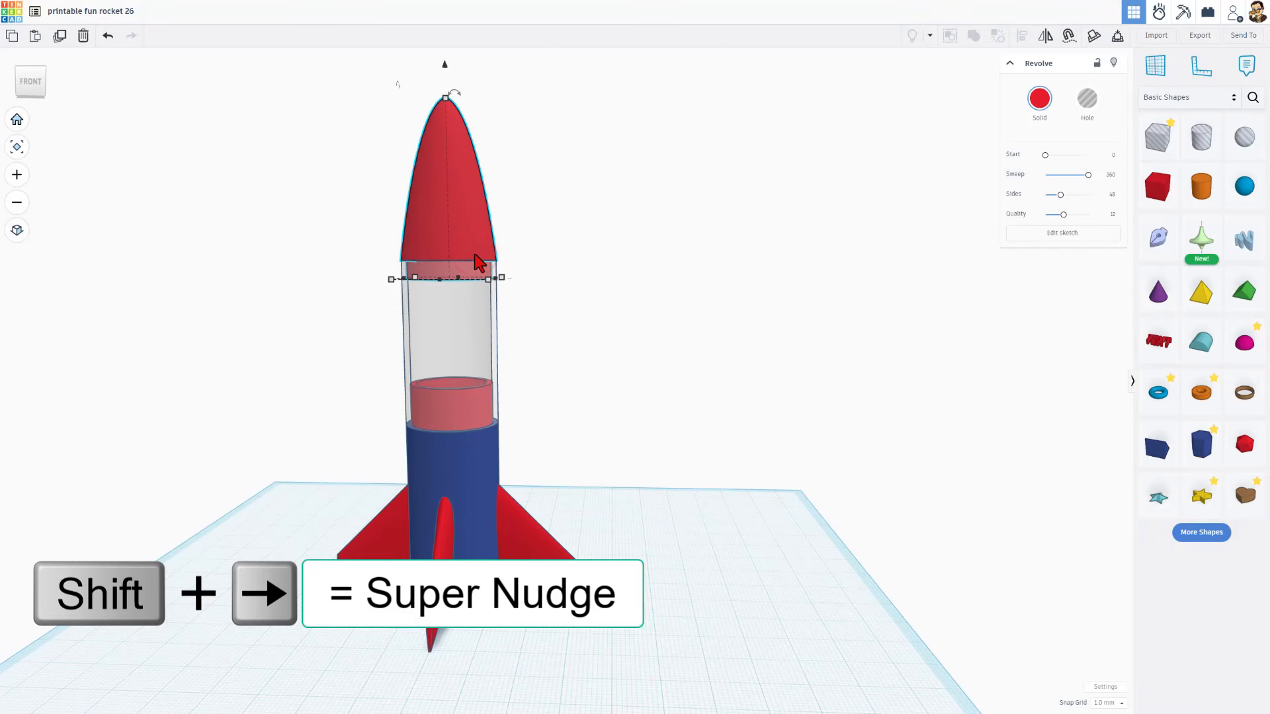
# Step: Move the nose cone sideways to the right, clear of the rocket, and drop it onto the workplane
pyautogui.hotkey('shift', 'Right')
pyautogui.hotkey('shift', 'Right')
pyautogui.hotkey('shift', 'Right')
pyautogui.hotkey('shift', 'Right')
pyautogui.hotkey('shift', 'Right')
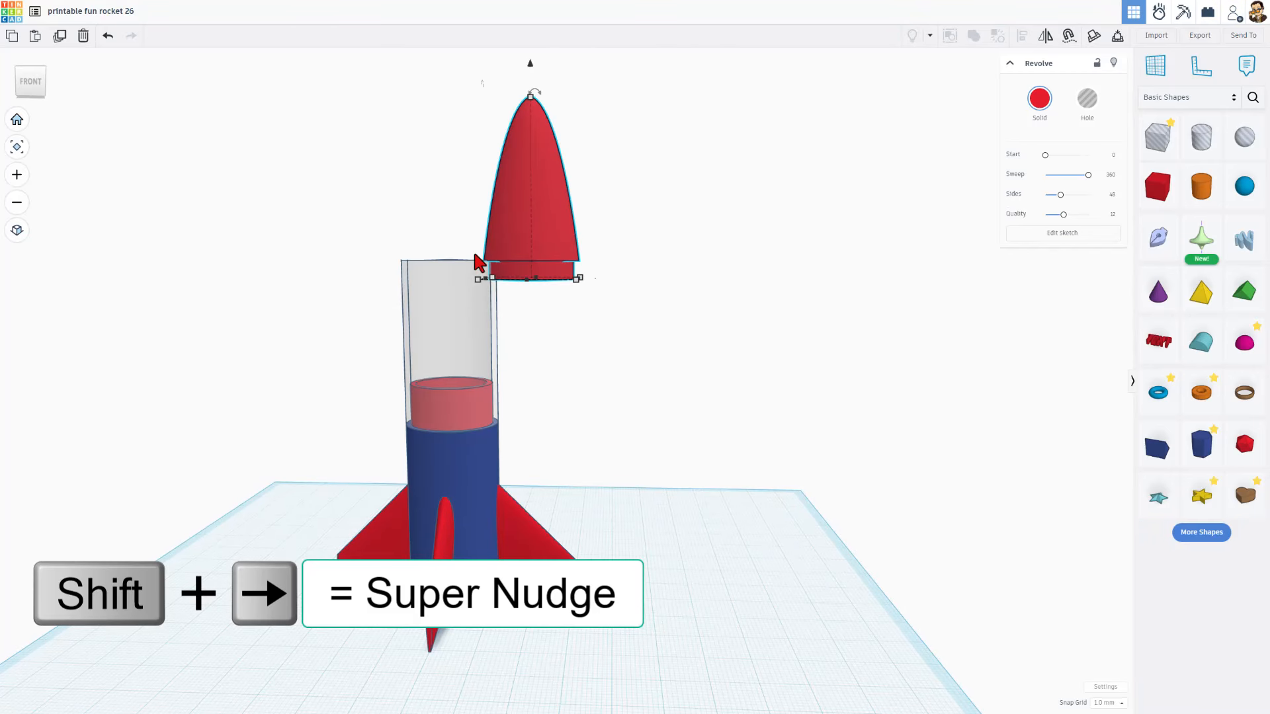
pyautogui.press('d')
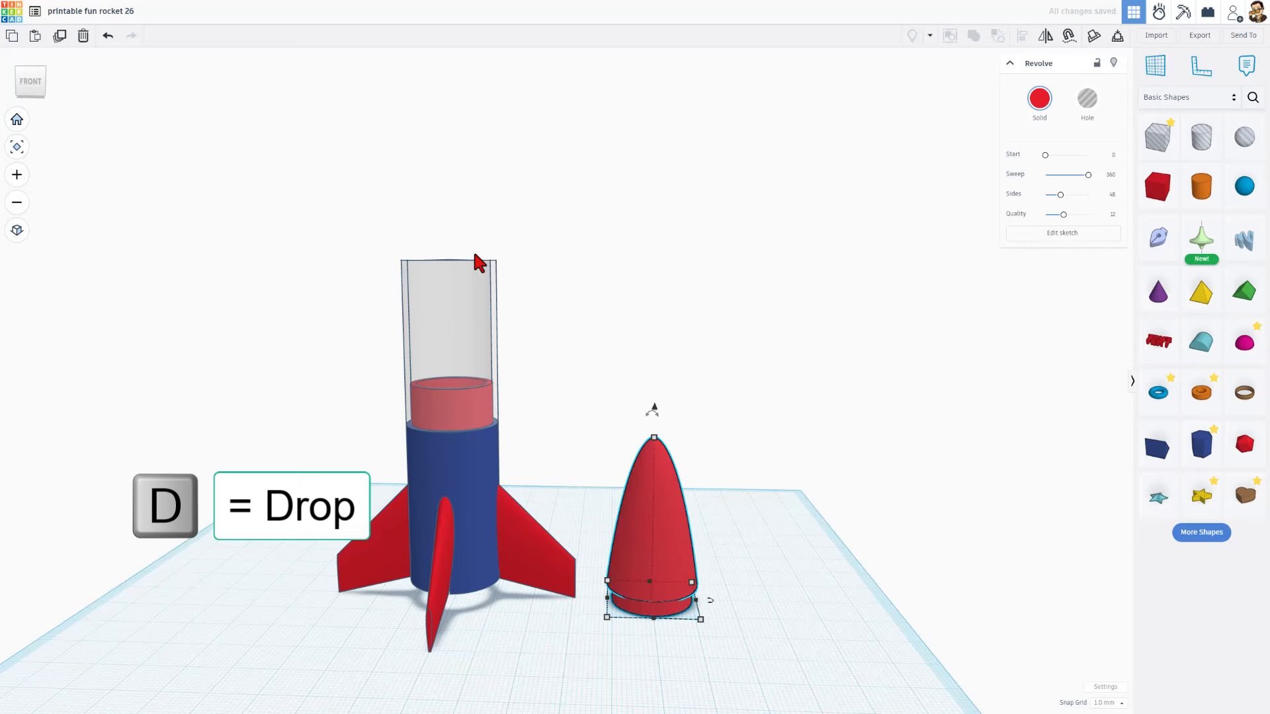
# Step: Move the transparent upper body tube sideways out of the rocket, between base and nose cone, and drop it onto the workplane
pyautogui.click(440, 294)
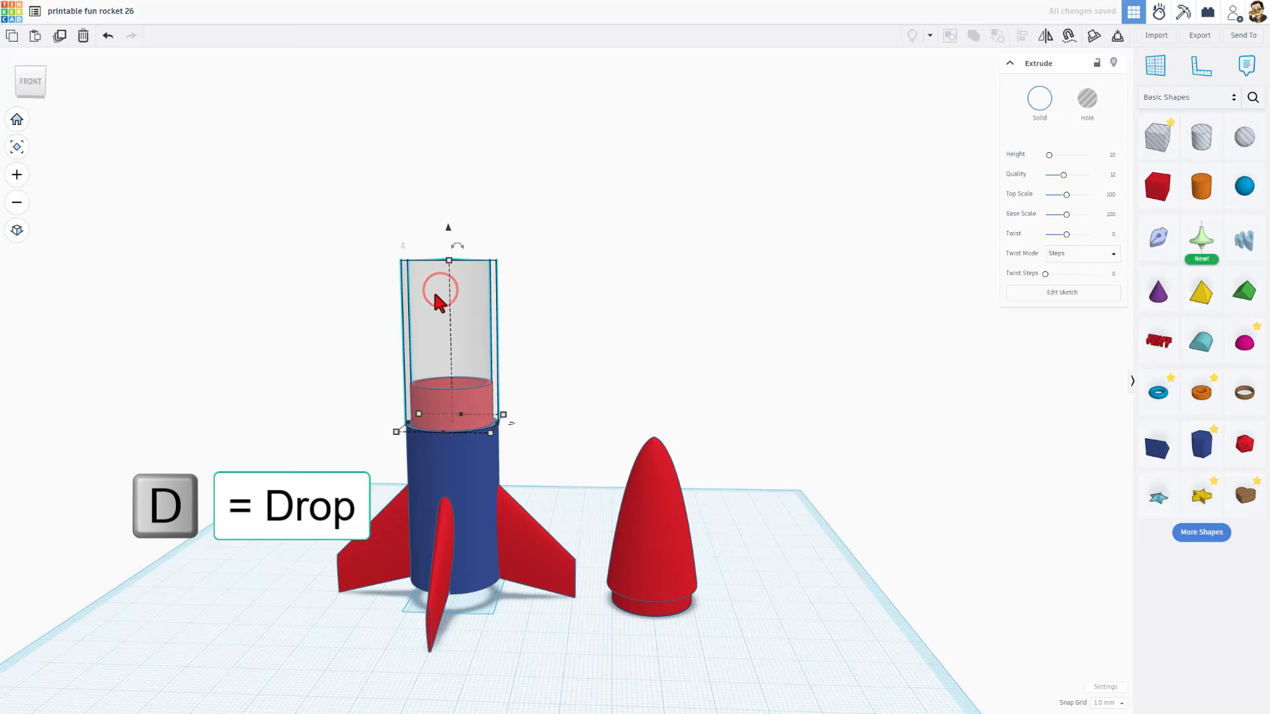
pyautogui.hotkey('shift', 'Right')
pyautogui.hotkey('shift', 'Right')
pyautogui.hotkey('shift', 'Right')
pyautogui.hotkey('shift', 'Right')
pyautogui.hotkey('shift', 'Right')
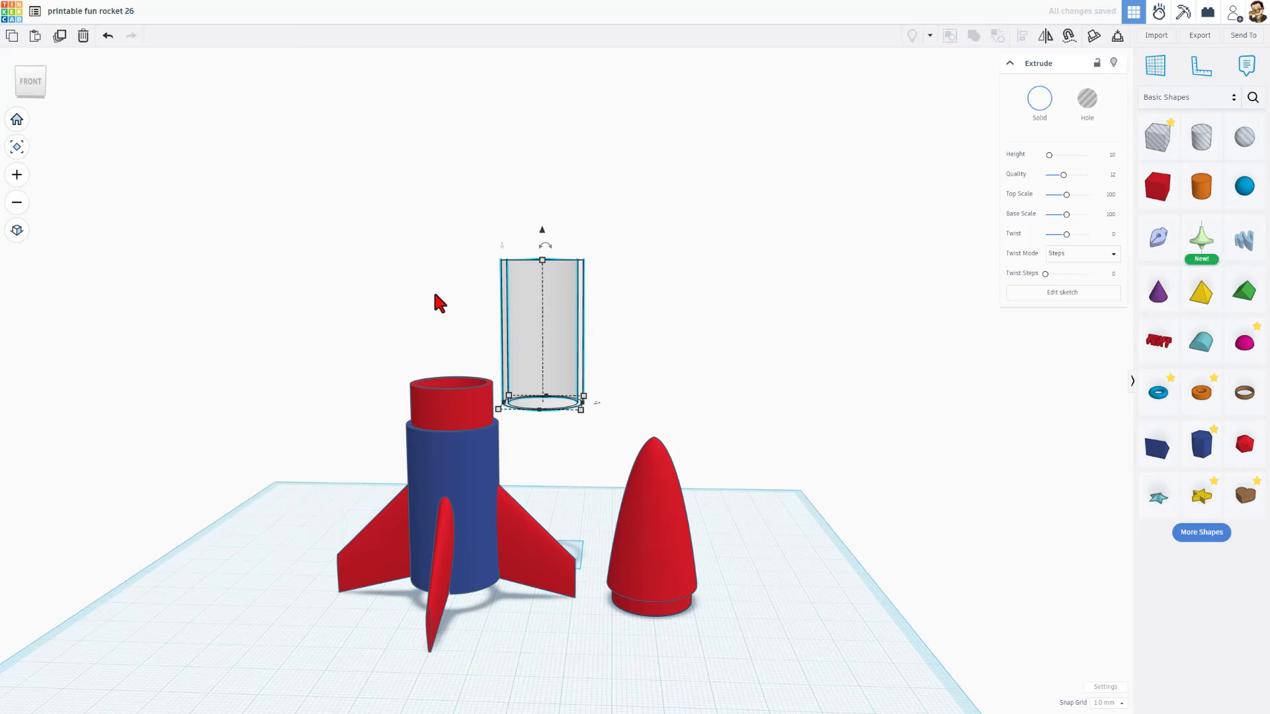
pyautogui.press('d')
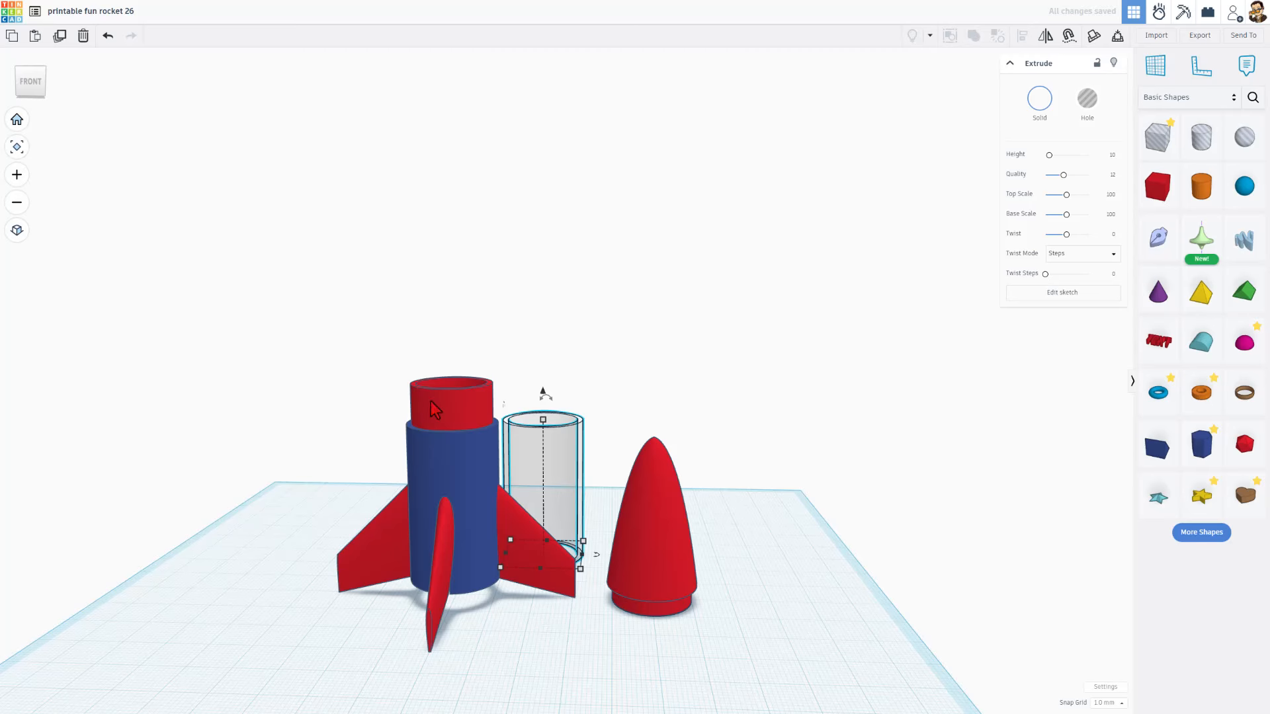
# Step: Move the rocket's left fin out of its slot and across to the free space right of the nose cone
pyautogui.click(391, 559)
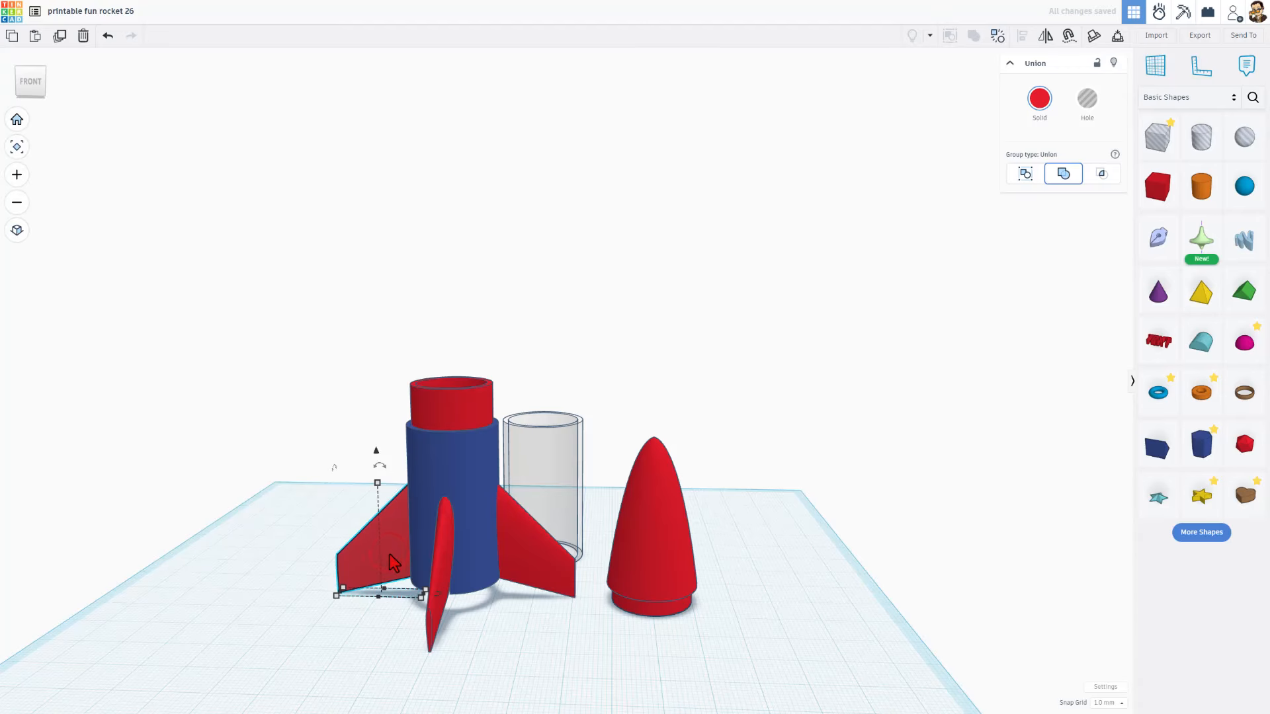
pyautogui.press('Right')
pyautogui.press('Right')
pyautogui.press('Right')
pyautogui.press('Right')
pyautogui.press('Right')
pyautogui.press('Right')
pyautogui.press('Right')
pyautogui.press('Right')
pyautogui.press('Right')
pyautogui.press('Right')
pyautogui.press('Right')
pyautogui.press('Right')
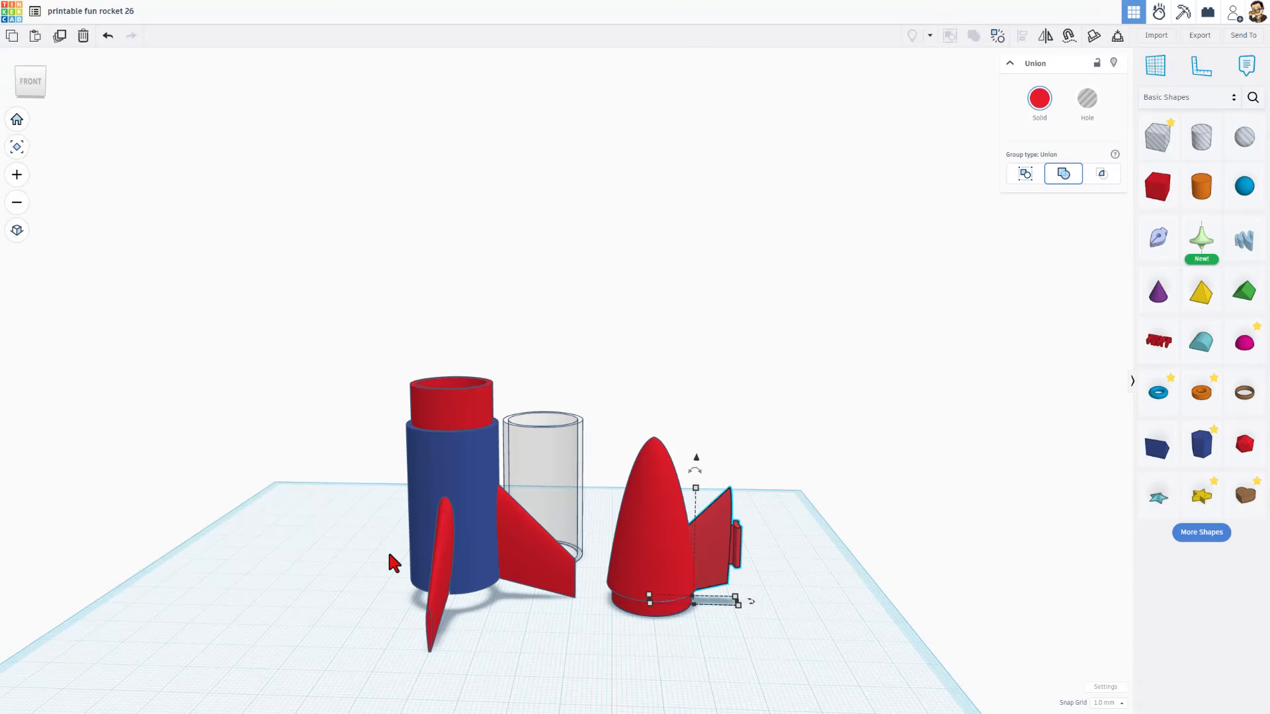
pyautogui.press('Right')
pyautogui.press('Right')
pyautogui.press('Right')
pyautogui.press('Right')
pyautogui.press('Right')
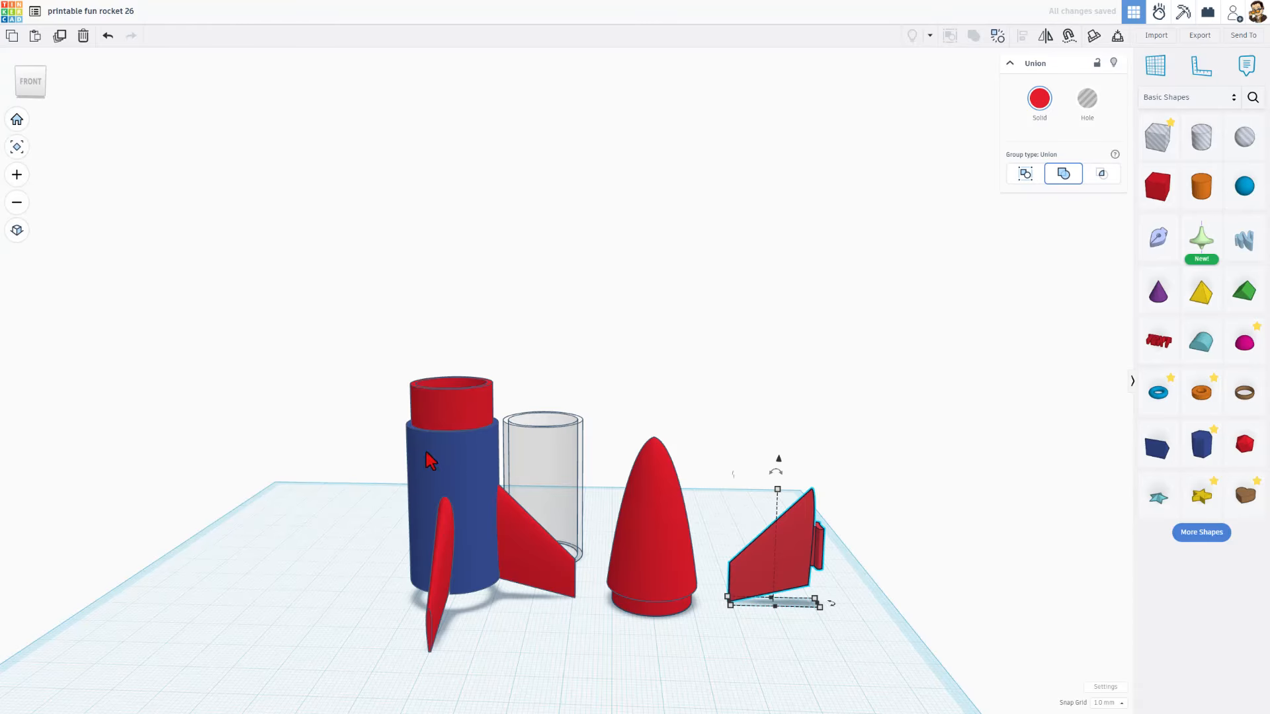
# Step: Group the red connector ring and blue base as a union, move it left clear of the fins and drop it onto the workplane
pyautogui.click(406, 395)
pyautogui.hotkey('ctrl', 'g')
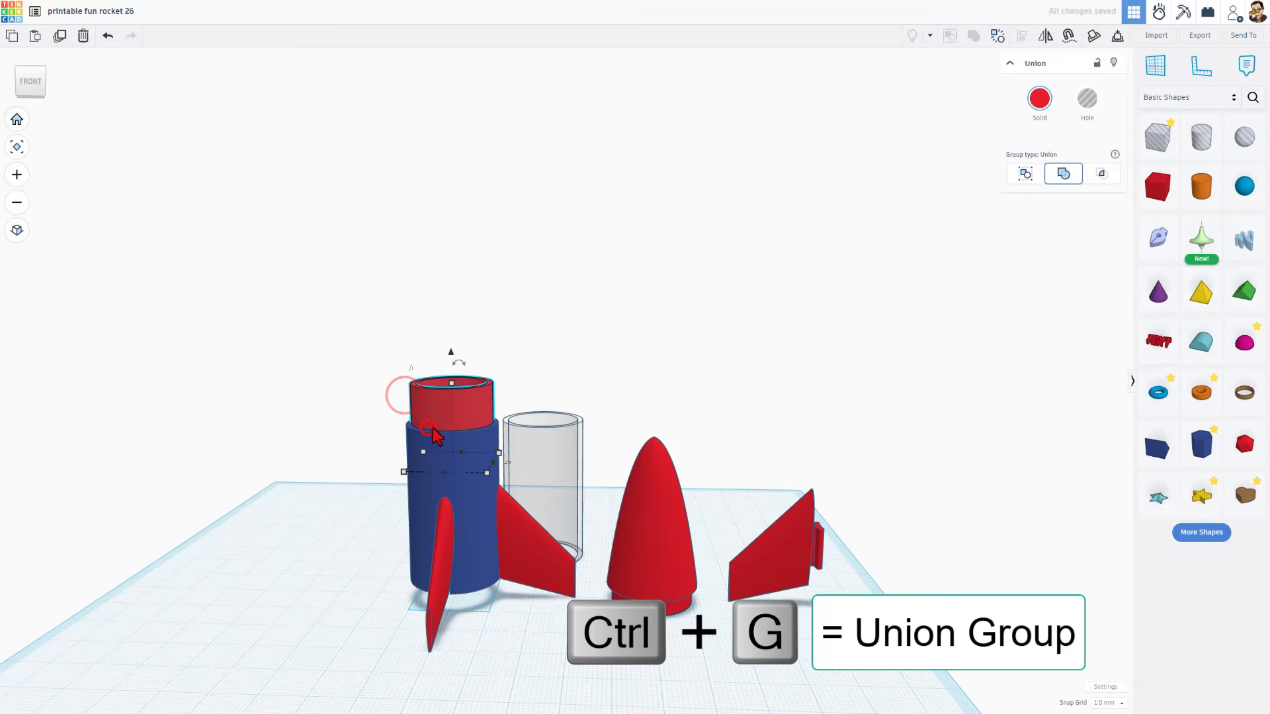
pyautogui.click(316, 391)
pyautogui.moveTo(388, 397); pyautogui.dragTo(449, 463)
pyautogui.hotkey('ctrl', 'g')
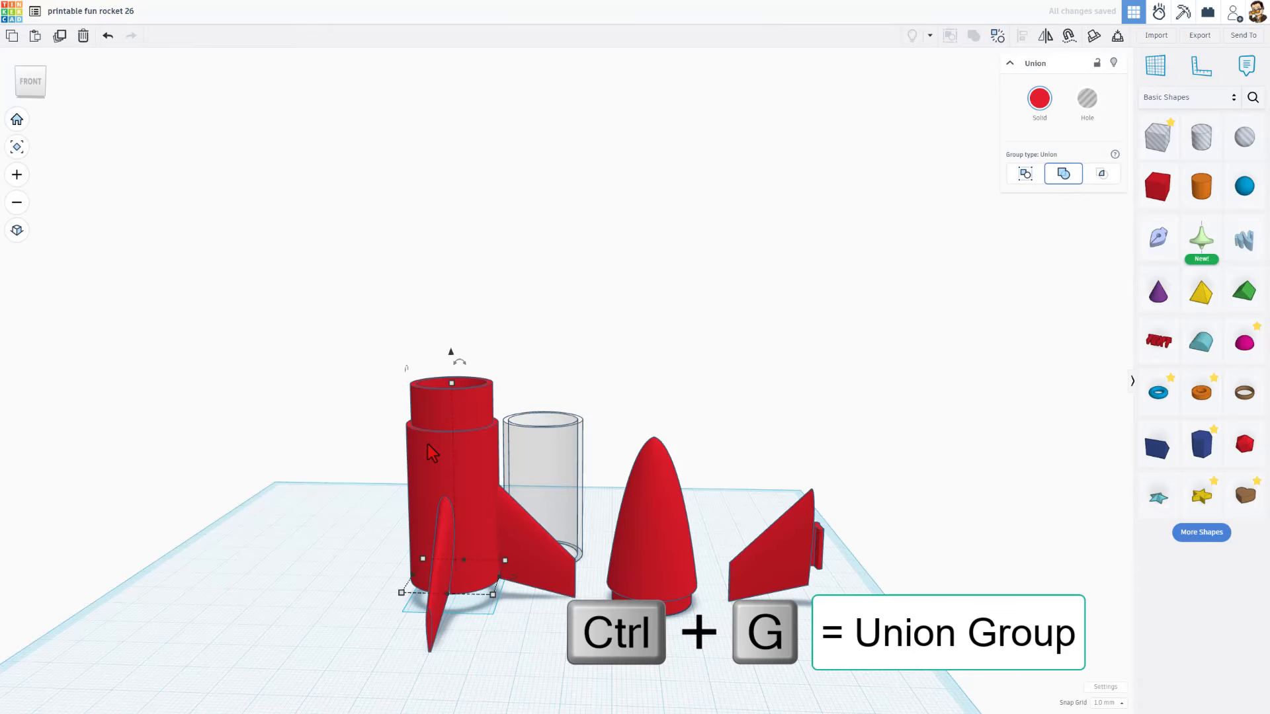
pyautogui.press('d')
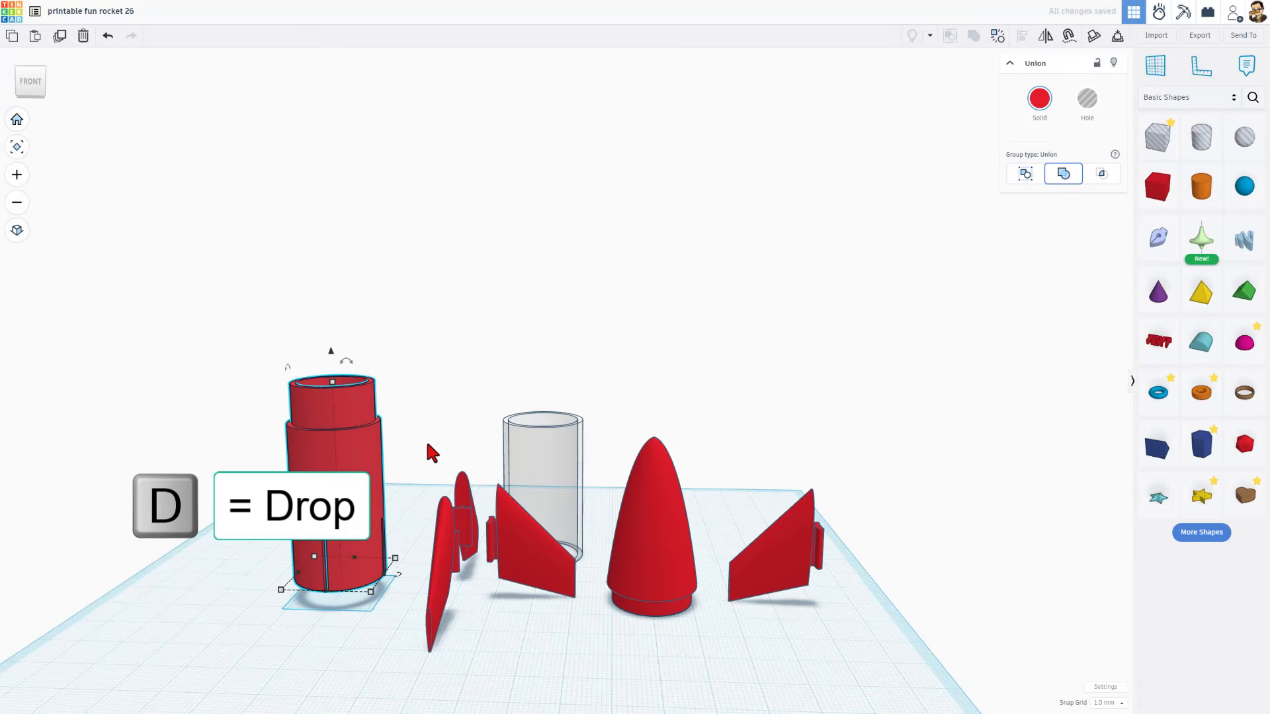
pyautogui.press('d')
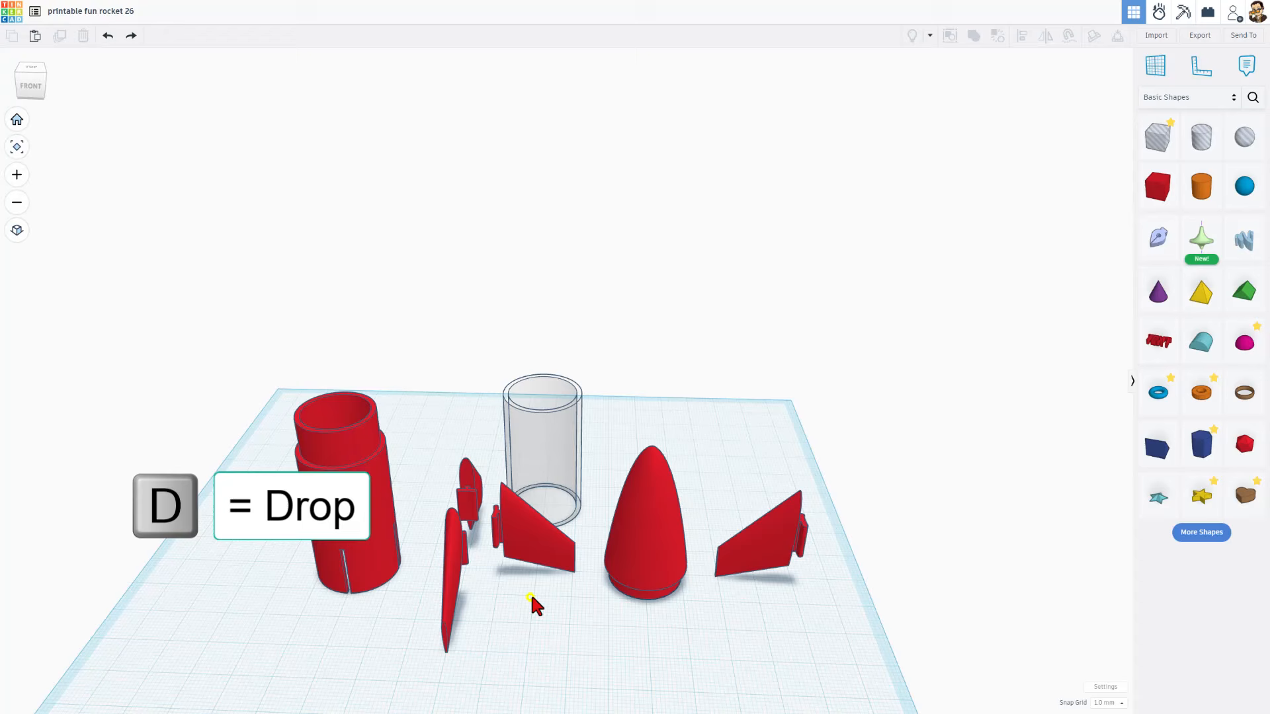
# Step: Export only the slotted rocket base as an STL file named base fun rocket 26.stl in the 3dmodeling folder
pyautogui.moveTo(531, 597)
pyautogui.mouseDown(button='right')
pyautogui.moveTo(561, 581)
pyautogui.moveTo(489, 569)
pyautogui.moveTo(508, 591)
pyautogui.mouseUp(button='right')
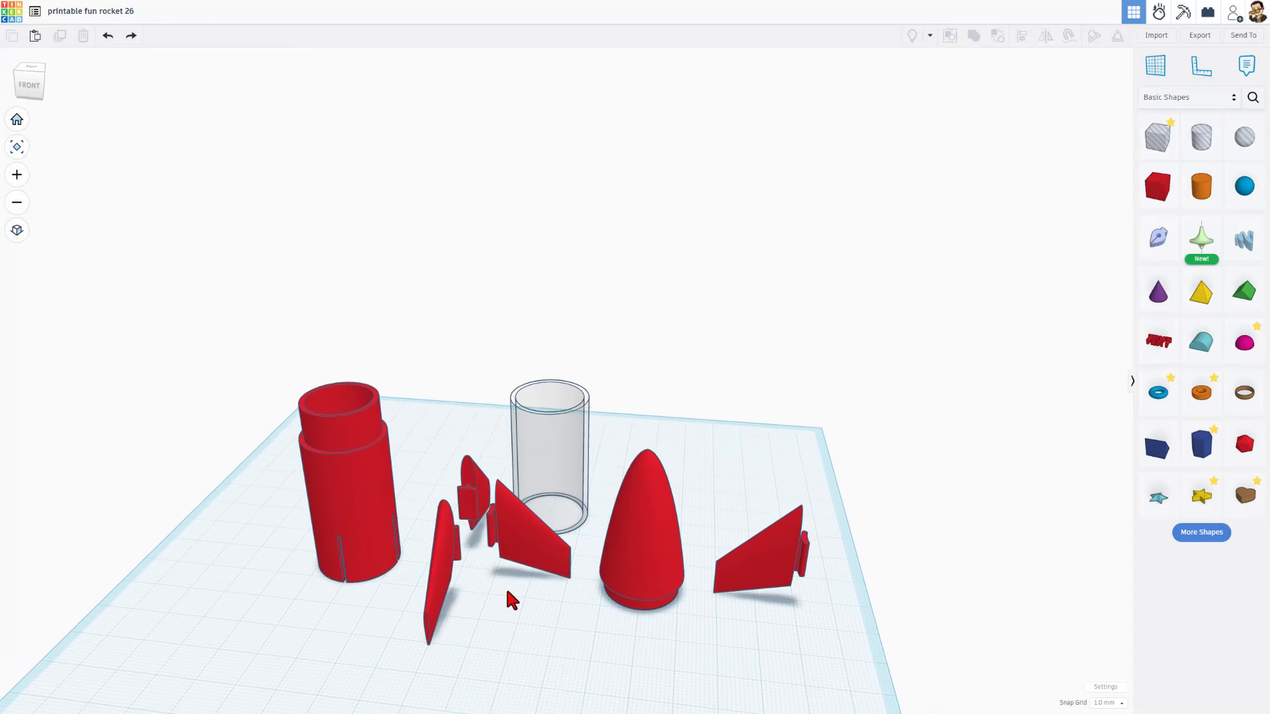
pyautogui.click(376, 475)
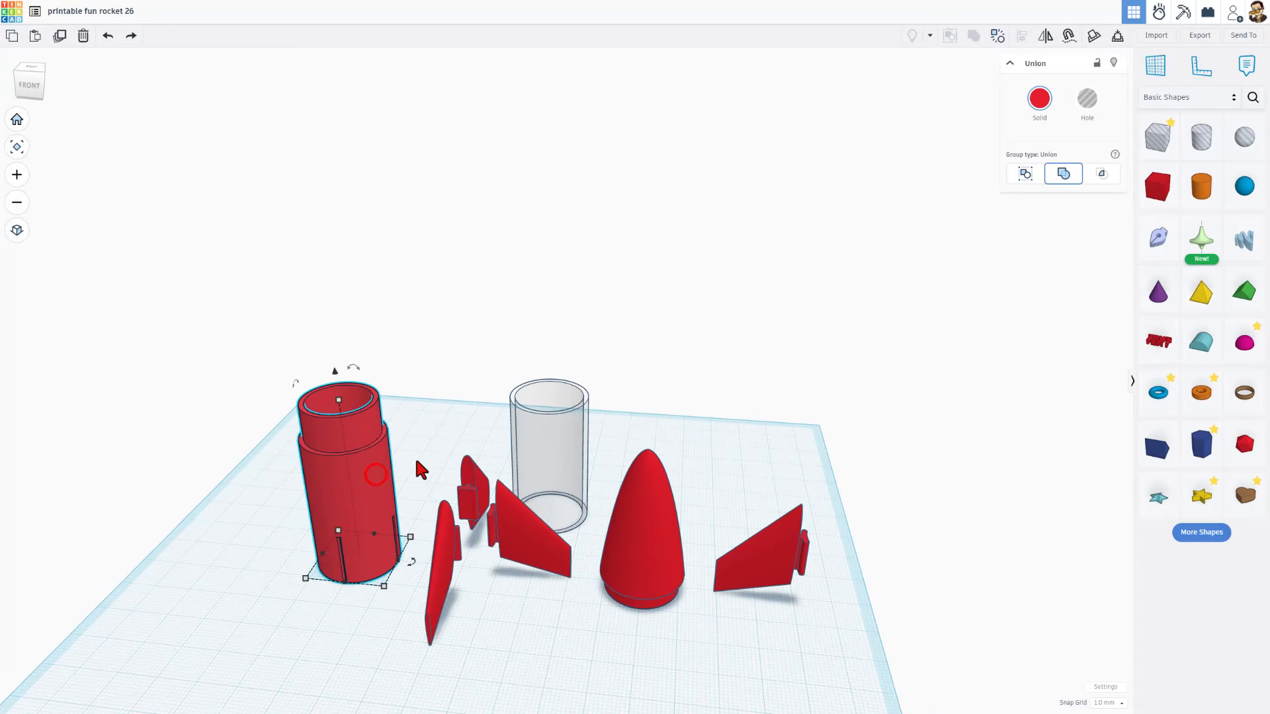
pyautogui.click(1202, 37)
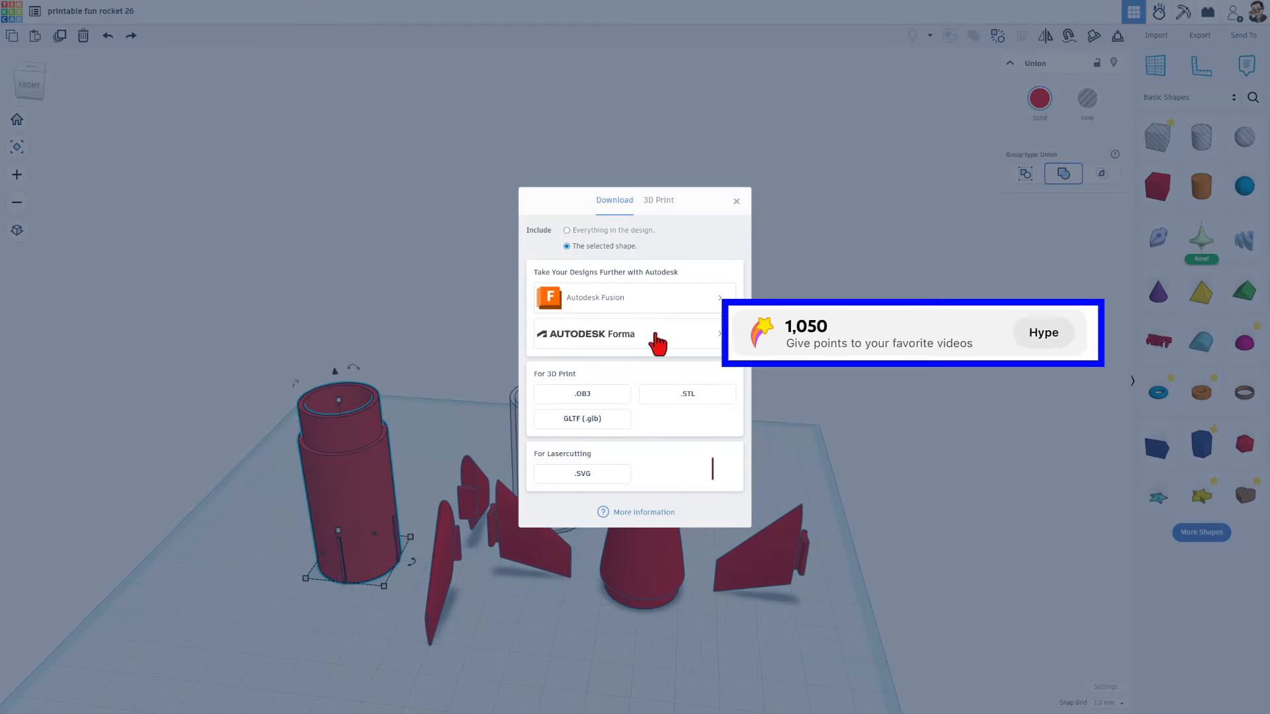
pyautogui.click(673, 396)
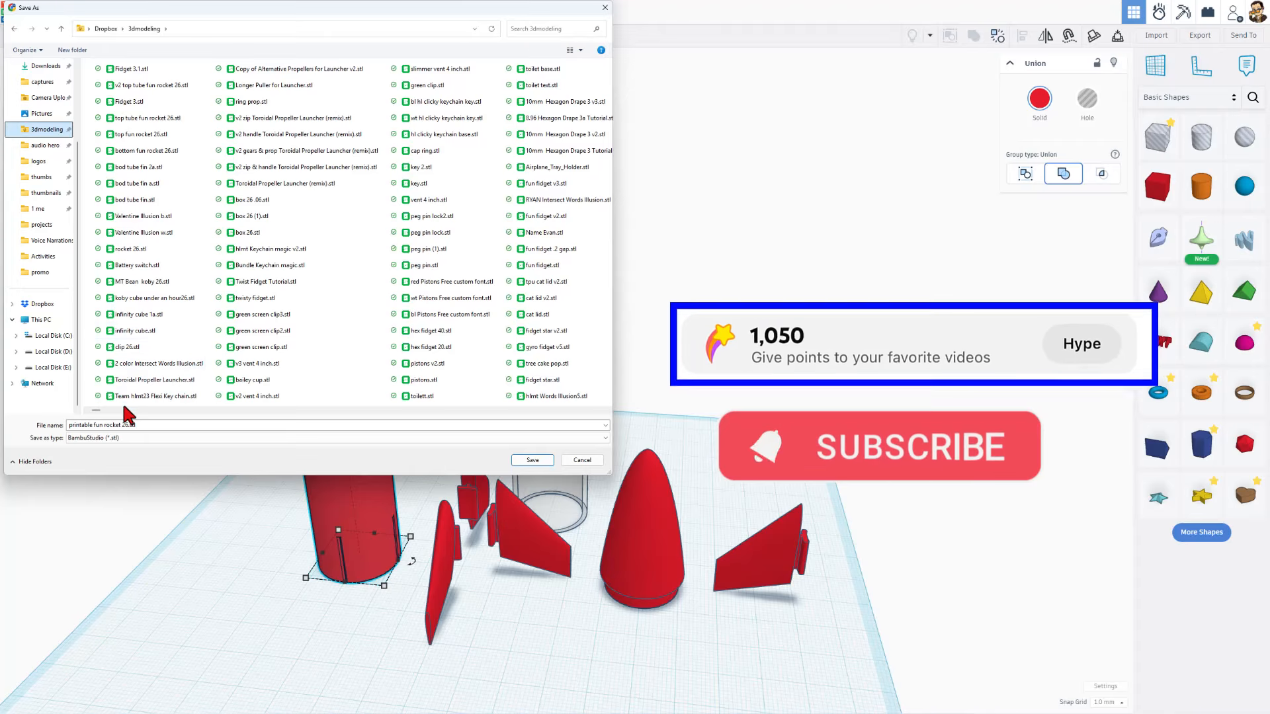
pyautogui.doubleClick(78, 425)
pyautogui.write('baile')
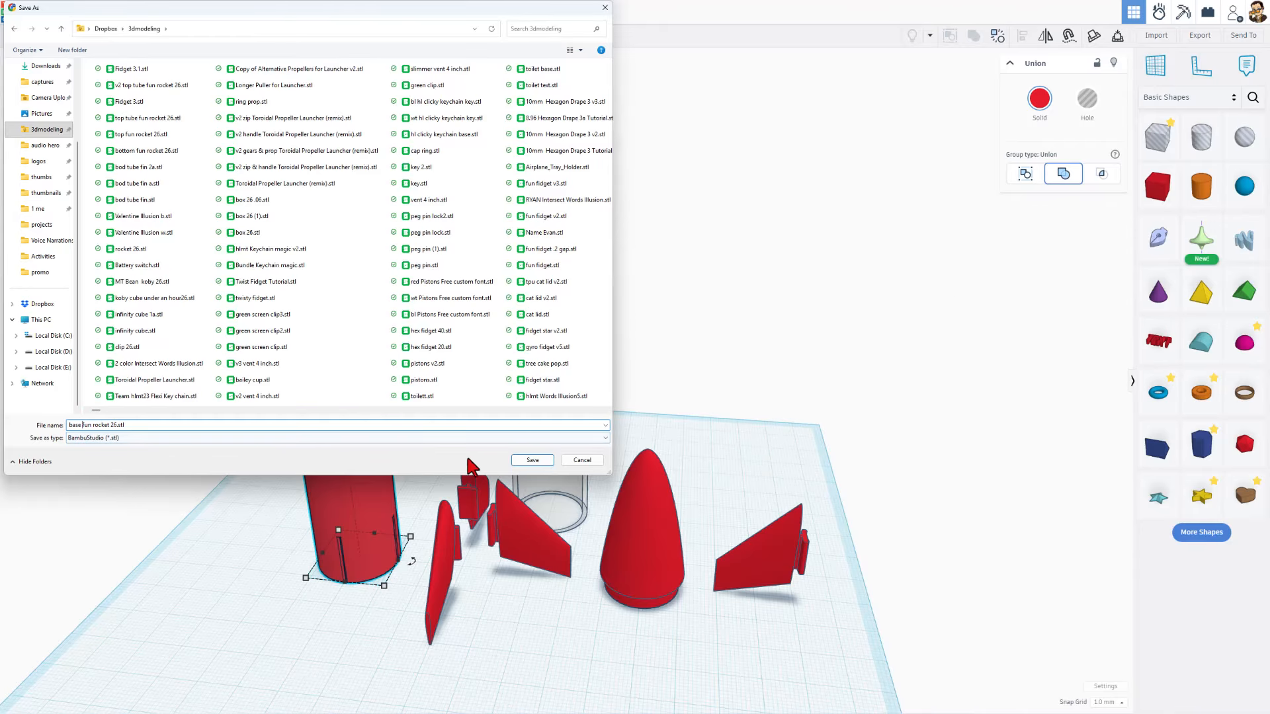
pyautogui.click(528, 459)
# Step: Export only the transparent body tube as an STL file named body fun rocket 26.stl
pyautogui.click(563, 456)
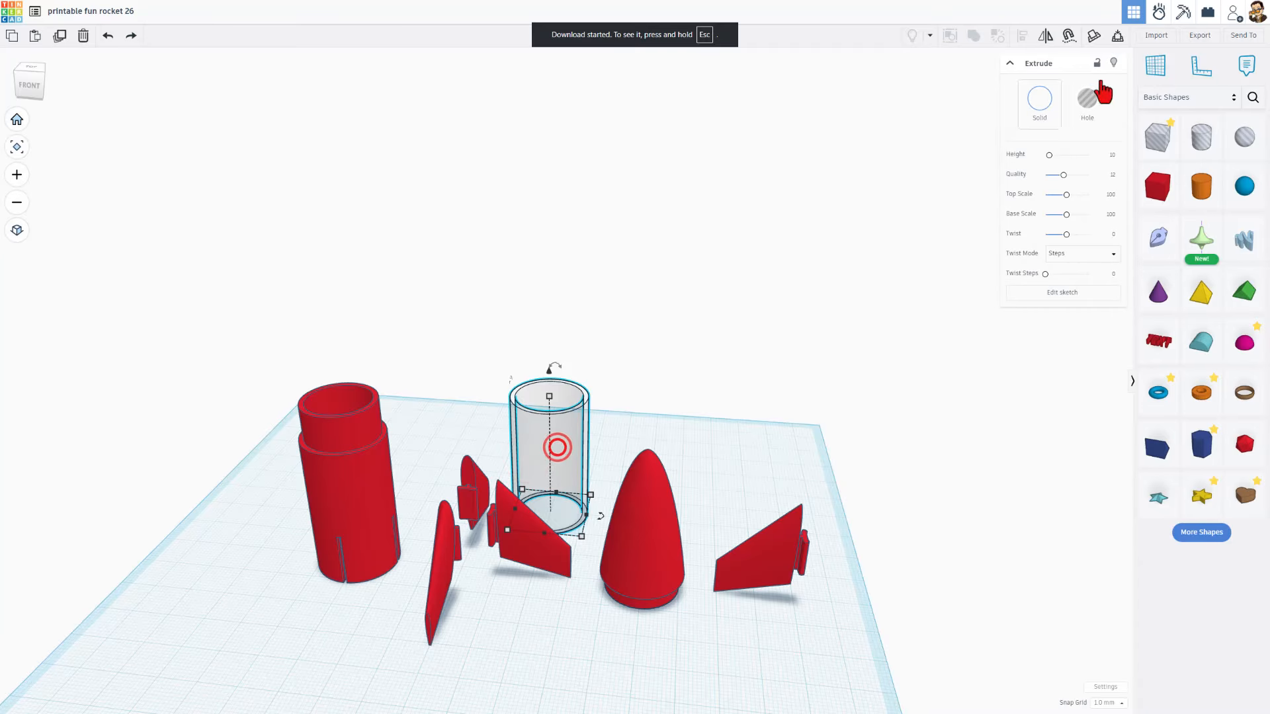
pyautogui.click(1189, 34)
pyautogui.click(694, 398)
pyautogui.click(63, 405)
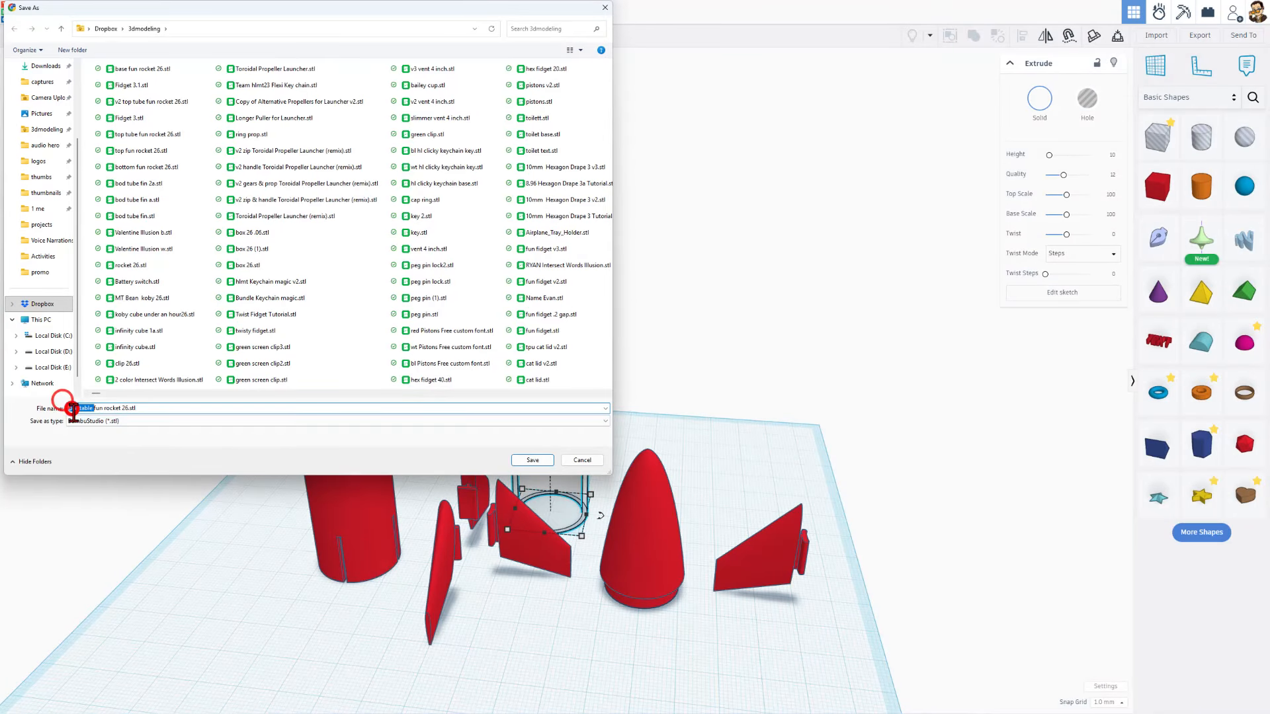
pyautogui.press('Return')
# Step: Export only the nose cone as an STL file named nose fun rocket 26.stl
pyautogui.click(645, 537)
pyautogui.click(1211, 34)
pyautogui.click(694, 397)
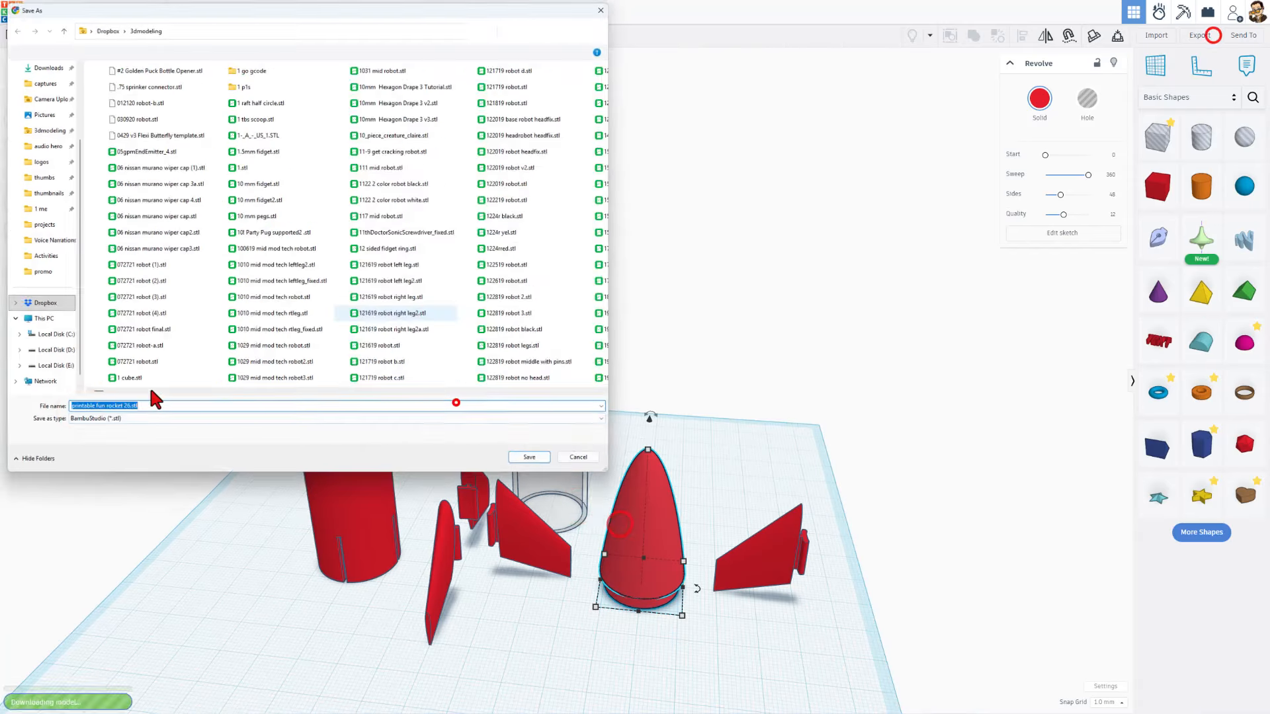
pyautogui.click(66, 406)
pyautogui.write('nose cone')
pyautogui.click(529, 461)
# Step: Export only the separated fin beside the nose cone as an STL file named fin fun rocket 26.stl
pyautogui.click(778, 544)
pyautogui.click(1200, 36)
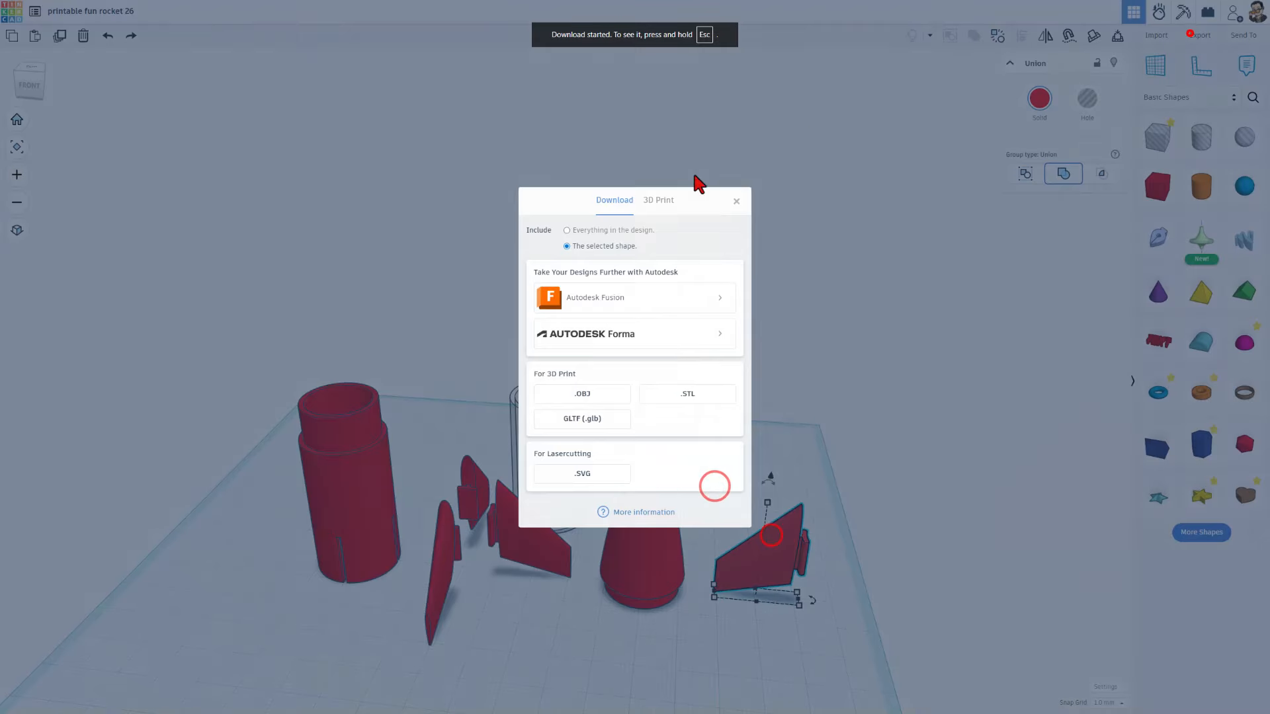
pyautogui.click(676, 399)
pyautogui.doubleClick(88, 411)
pyautogui.write('fin fun rocket 26.stl')
pyautogui.press('Return')
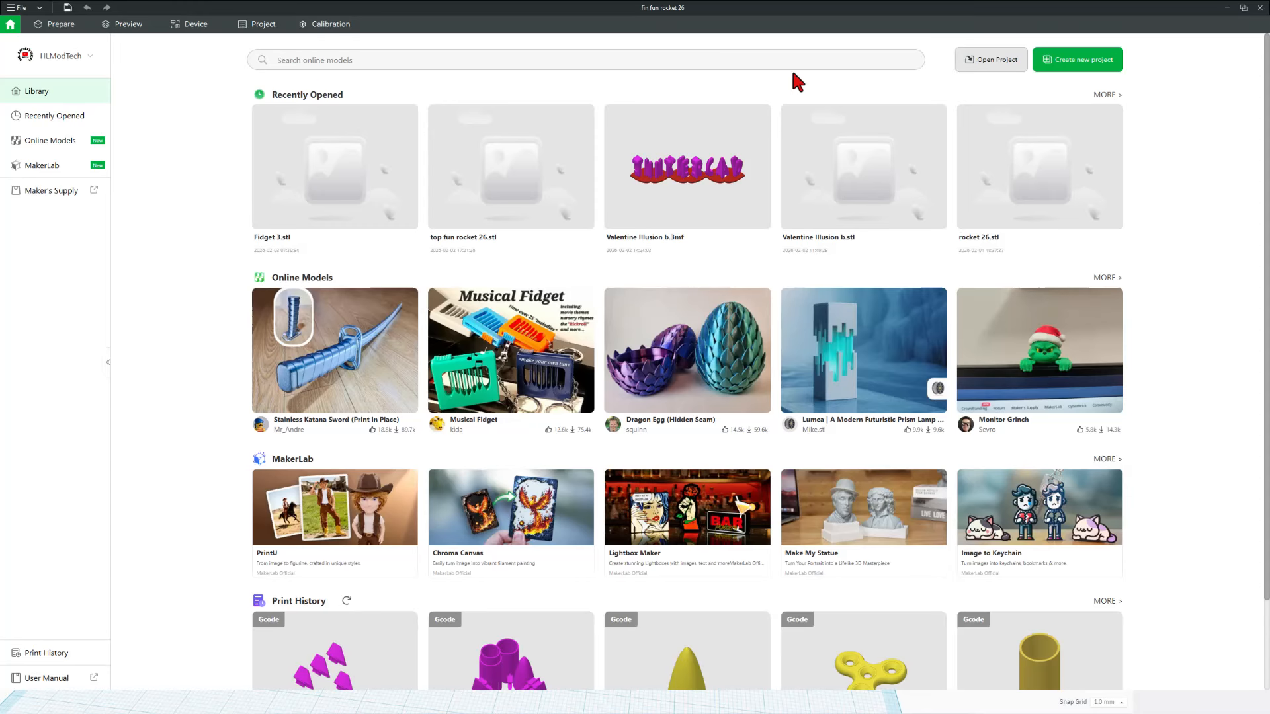
# Step: Create a new project in Bambu Studio and import fin fun rocket 26.stl onto the build plate
pyautogui.click(1069, 58)
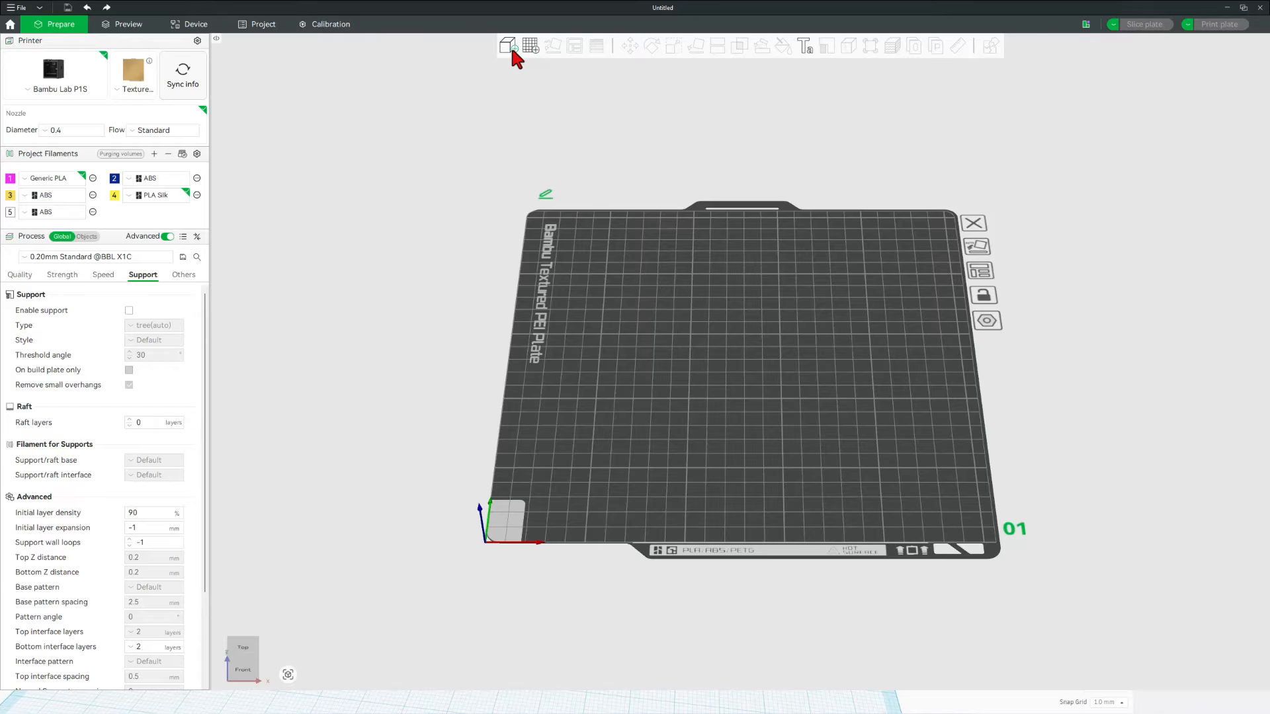
pyautogui.click(506, 48)
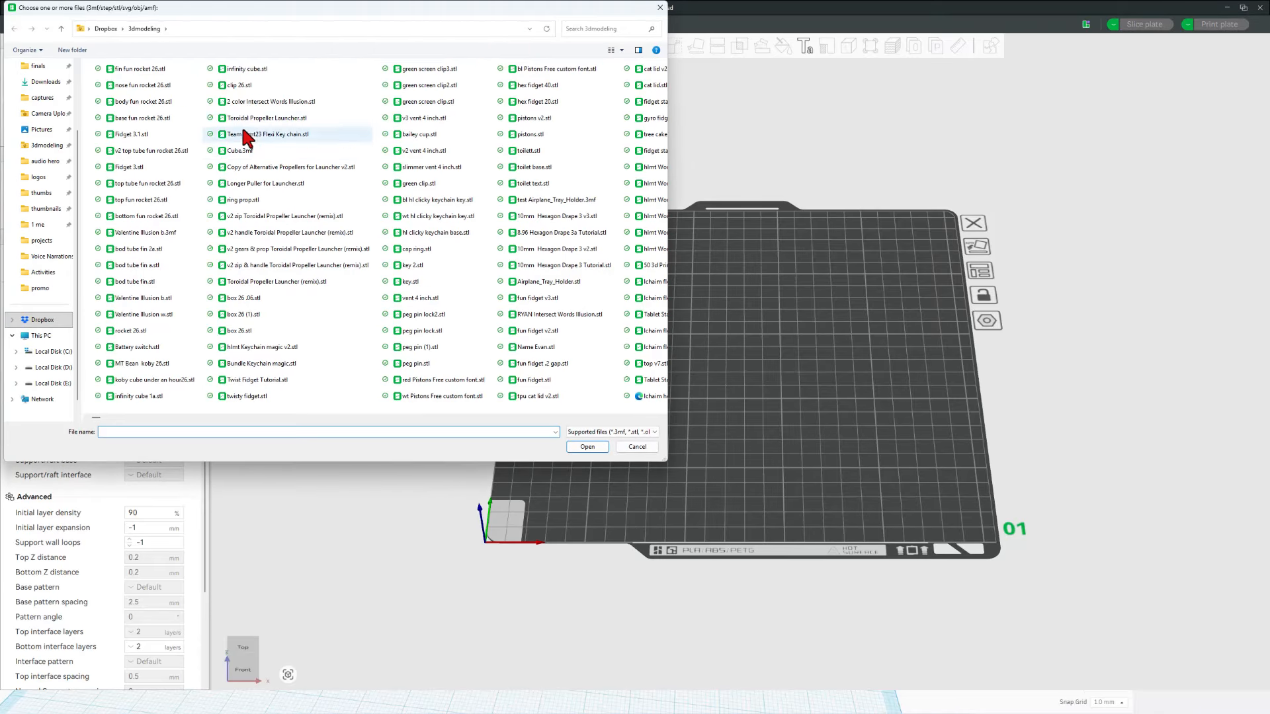
pyautogui.click(127, 70)
pyautogui.doubleClick(127, 70)
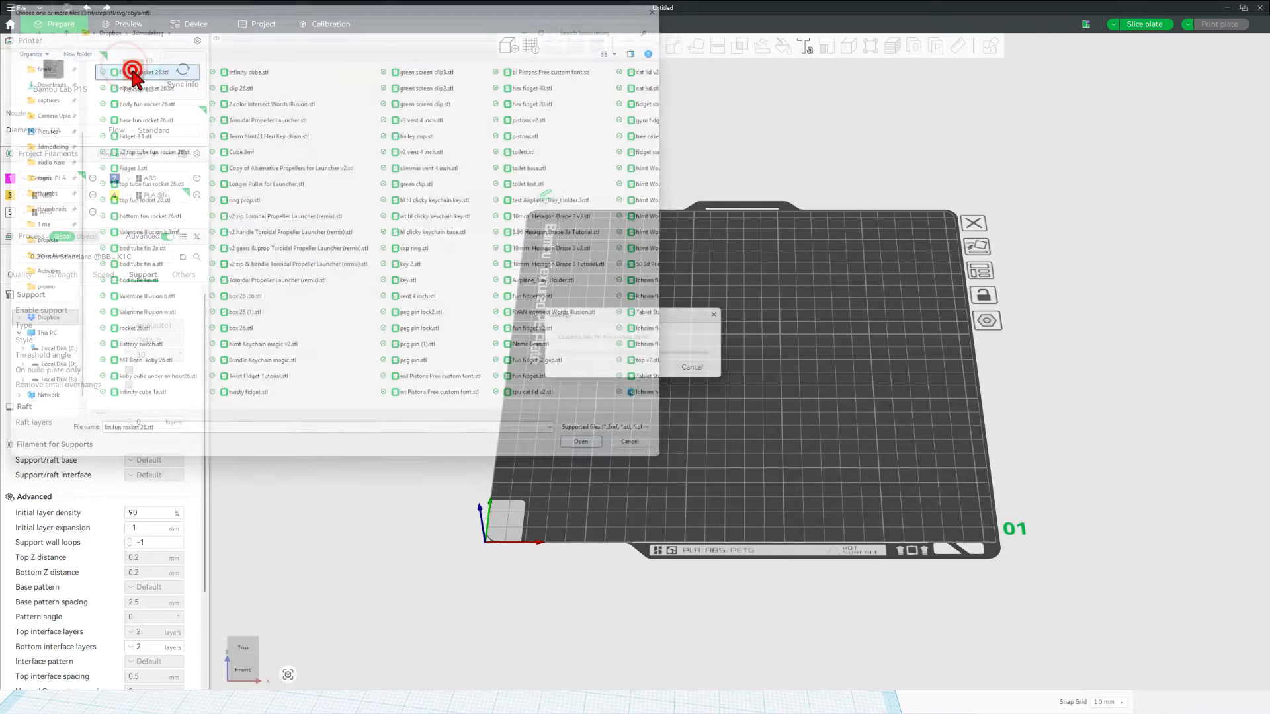
# Step: Start the Lay on Face tool for the imported fin and view its broad side up close
pyautogui.scroll(5, 757, 380)
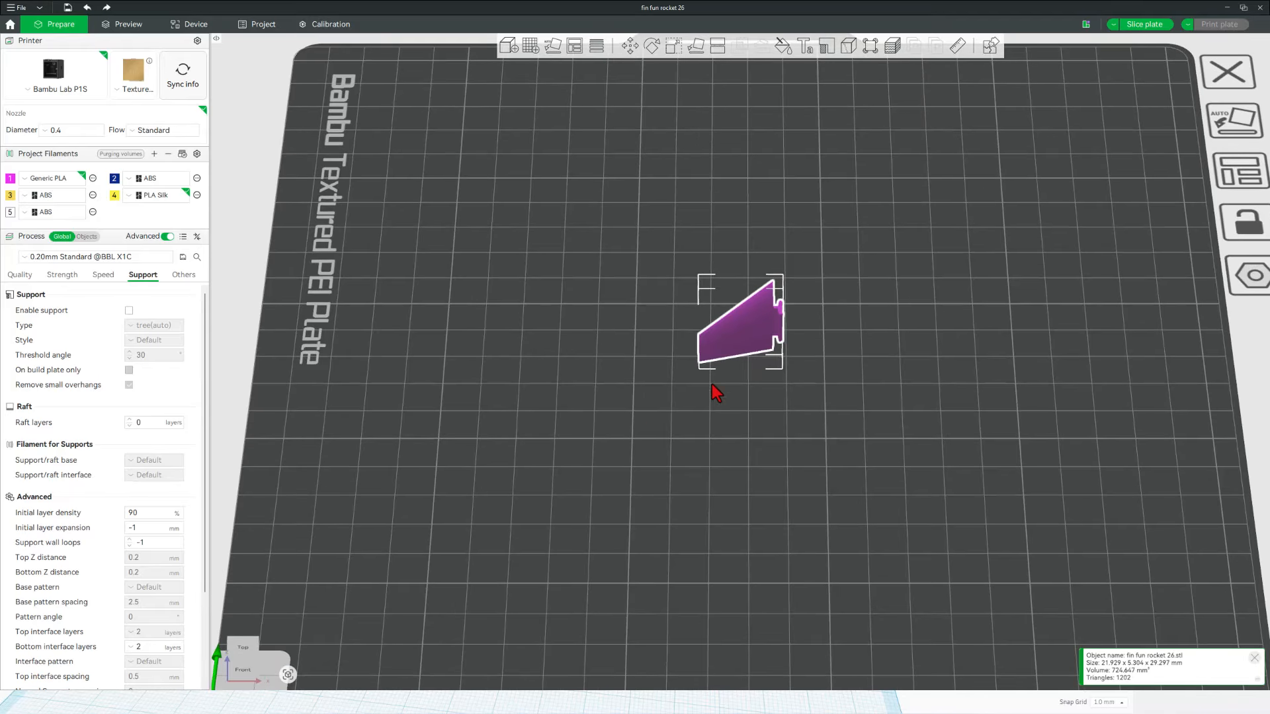
pyautogui.moveTo(680, 379)
pyautogui.mouseDown()
pyautogui.moveTo(669, 397)
pyautogui.moveTo(655, 388)
pyautogui.moveTo(703, 417)
pyautogui.moveTo(668, 399)
pyautogui.moveTo(686, 399)
pyautogui.moveTo(683, 379)
pyautogui.mouseUp()
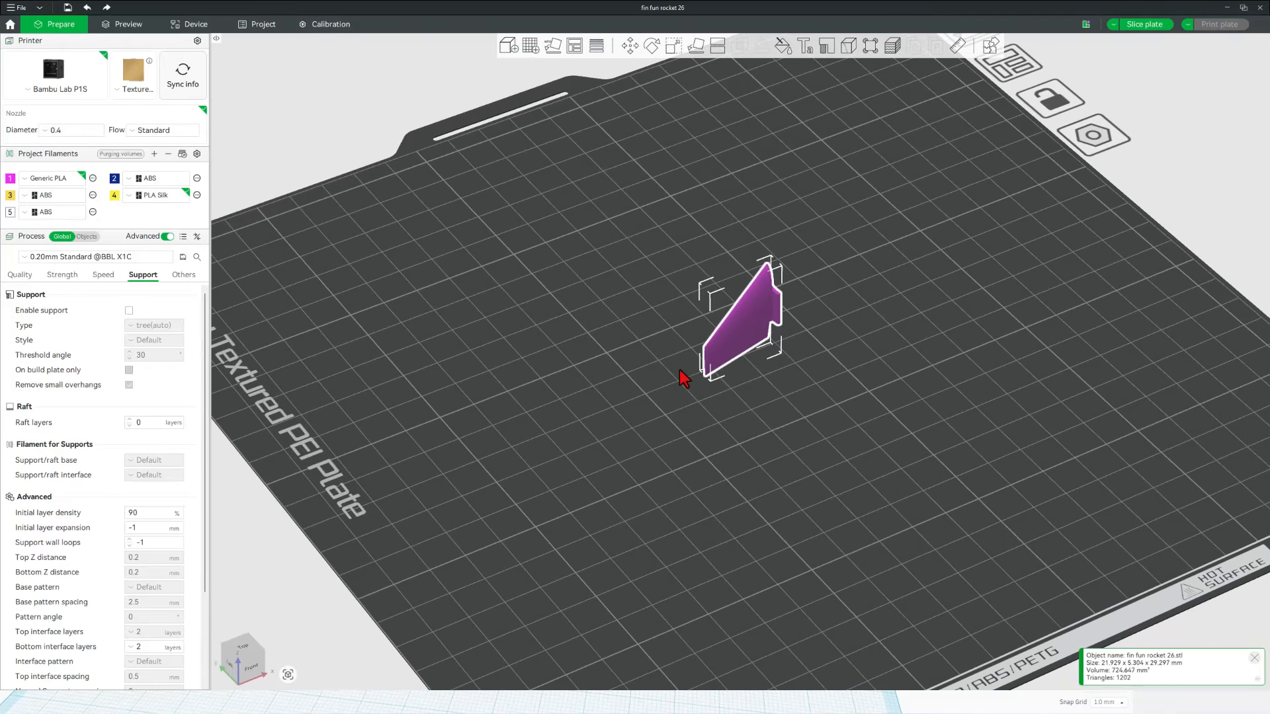
pyautogui.click(697, 51)
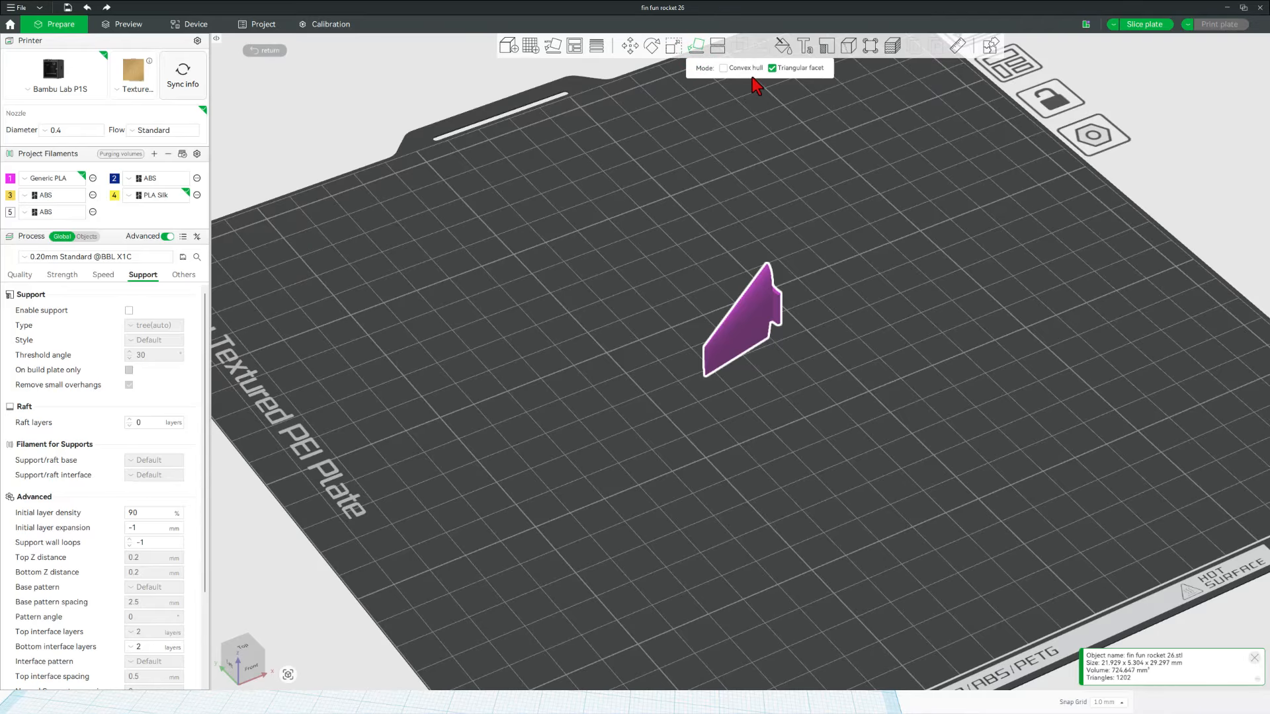
pyautogui.scroll(3, 750, 210)
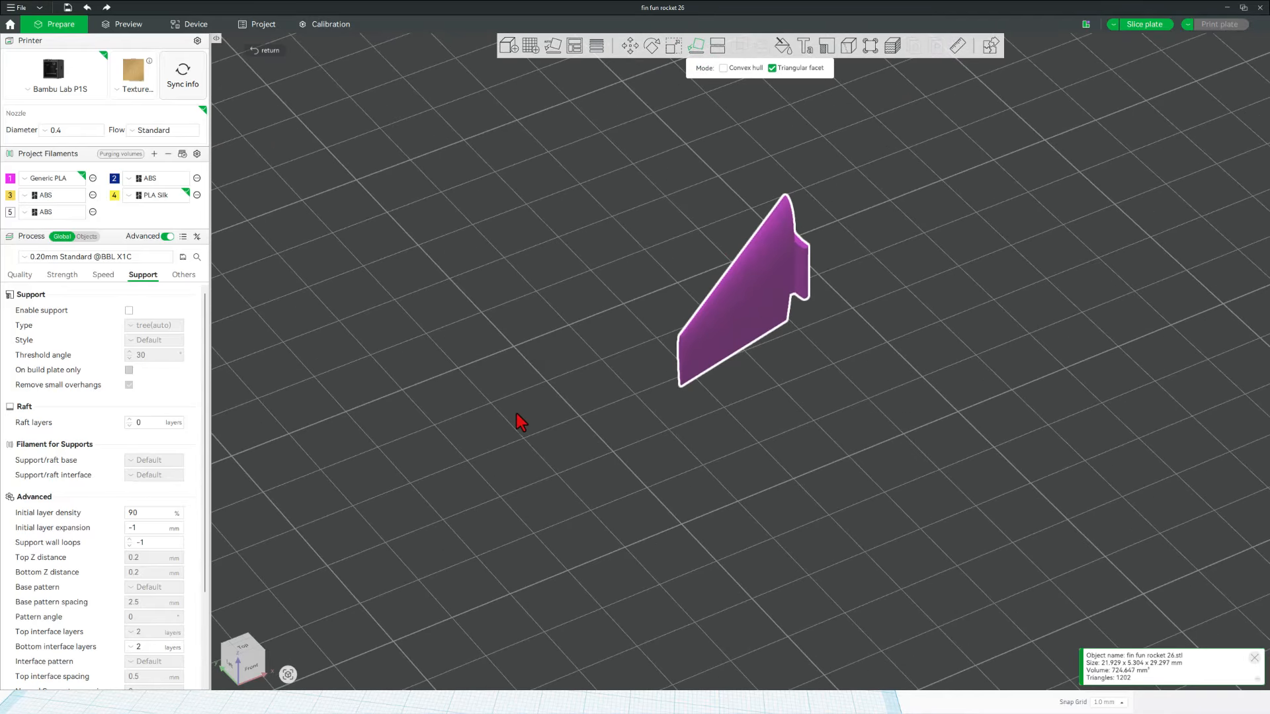